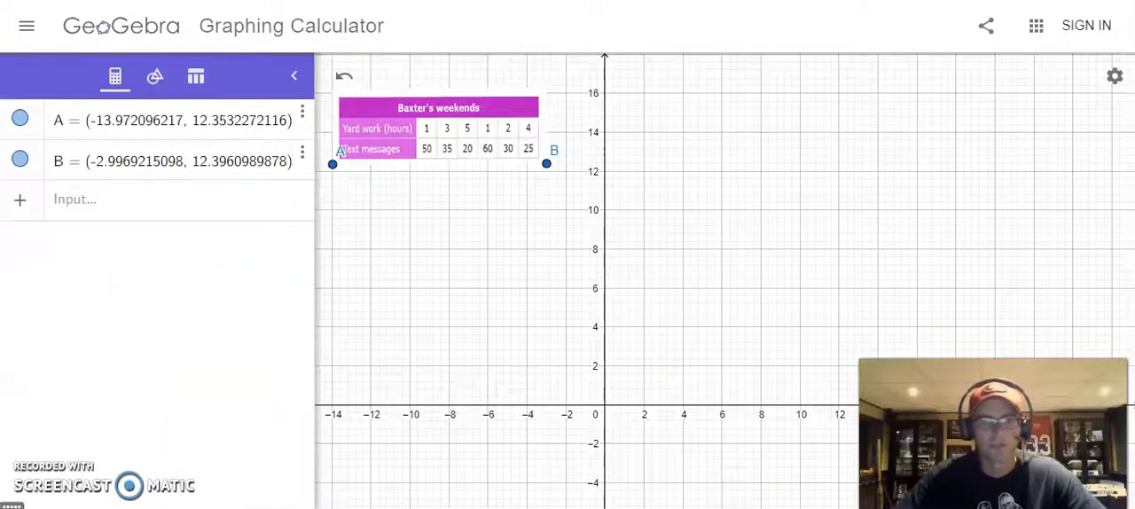
{"action": "left_click", "coordinate": [278, 70]}
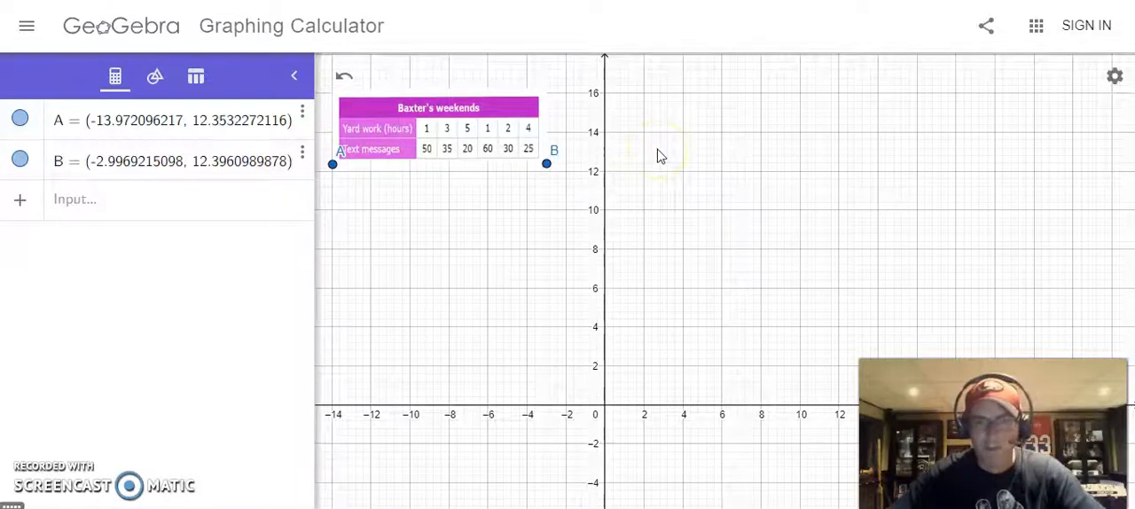
Step: Define point C at (1, 50) from the first column of the Baxter's weekends table
{"action": "left_click", "coordinate": [79, 208]}
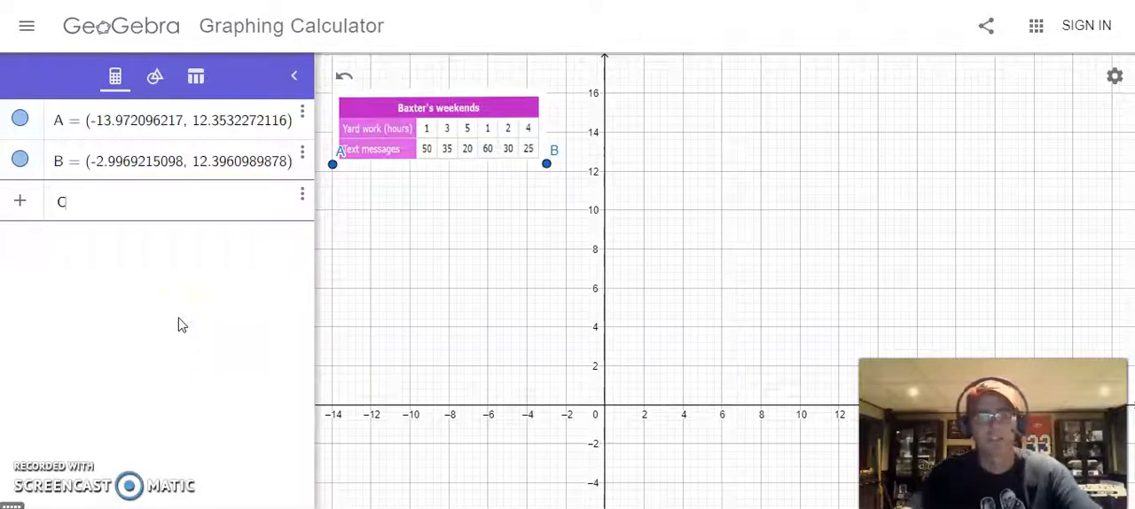
{"action": "type", "text": "("}
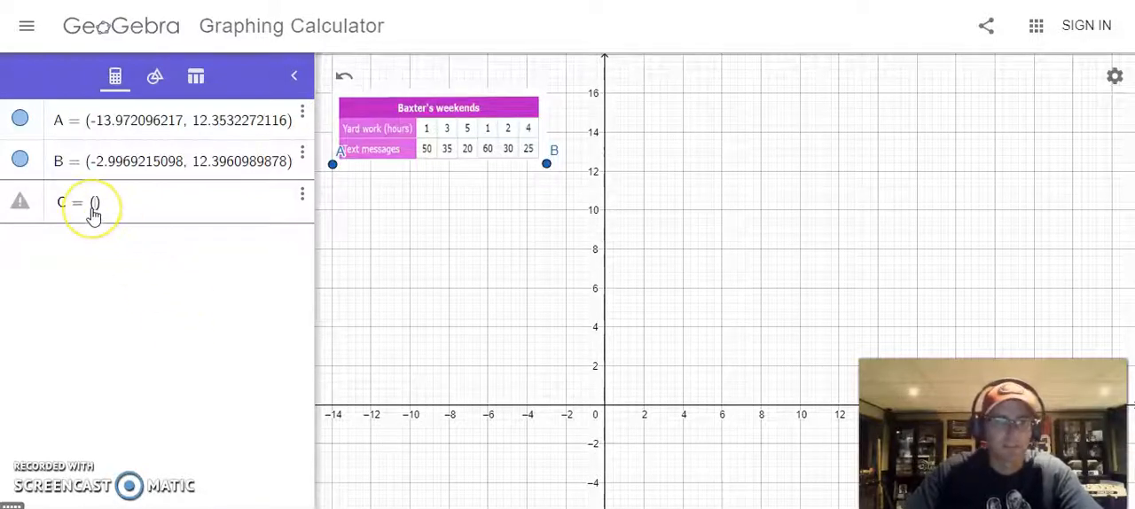
{"action": "type", "text": "1,"}
{"action": "left_click", "coordinate": [432, 153]}
{"action": "type", "text": ", 50"}
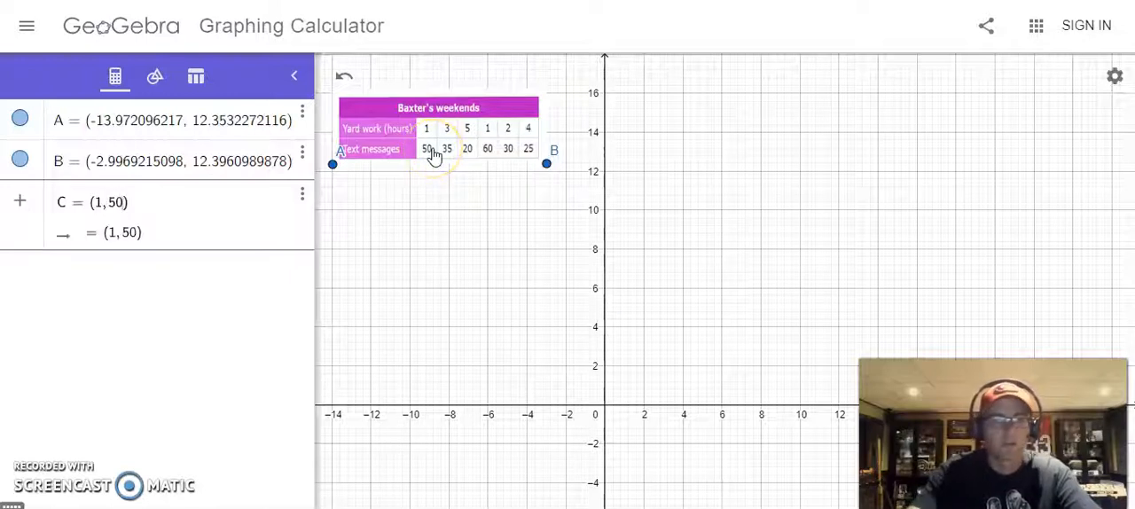
{"action": "left_click", "coordinate": [218, 364]}
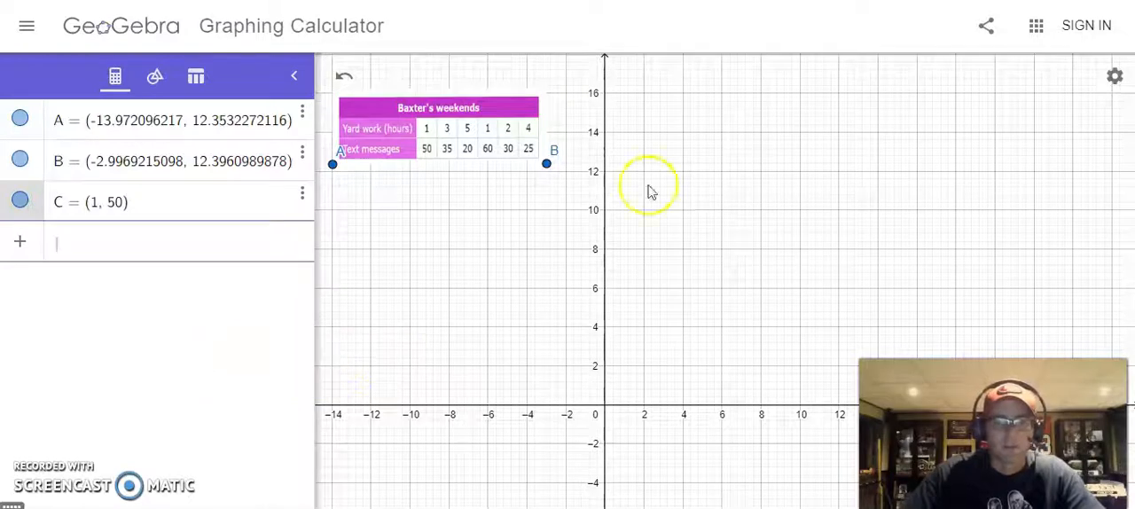
Step: Examine where point C lies on the graph and bring the data table image back to a readable size
{"action": "scroll", "coordinate": [689, 152], "scroll_direction": "down", "scroll_amount": 10}
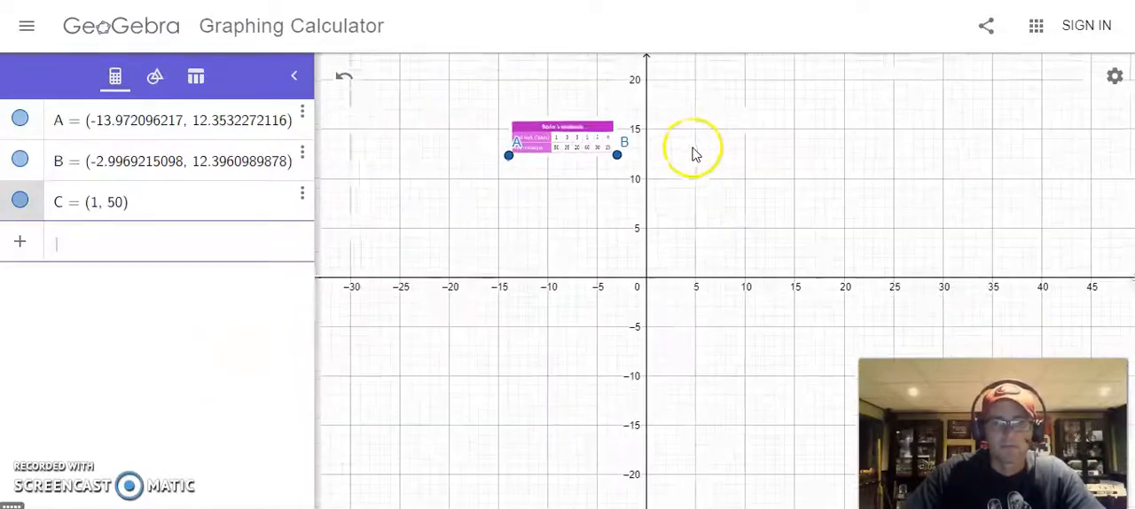
{"action": "scroll", "coordinate": [707, 161], "scroll_direction": "down", "scroll_amount": 8}
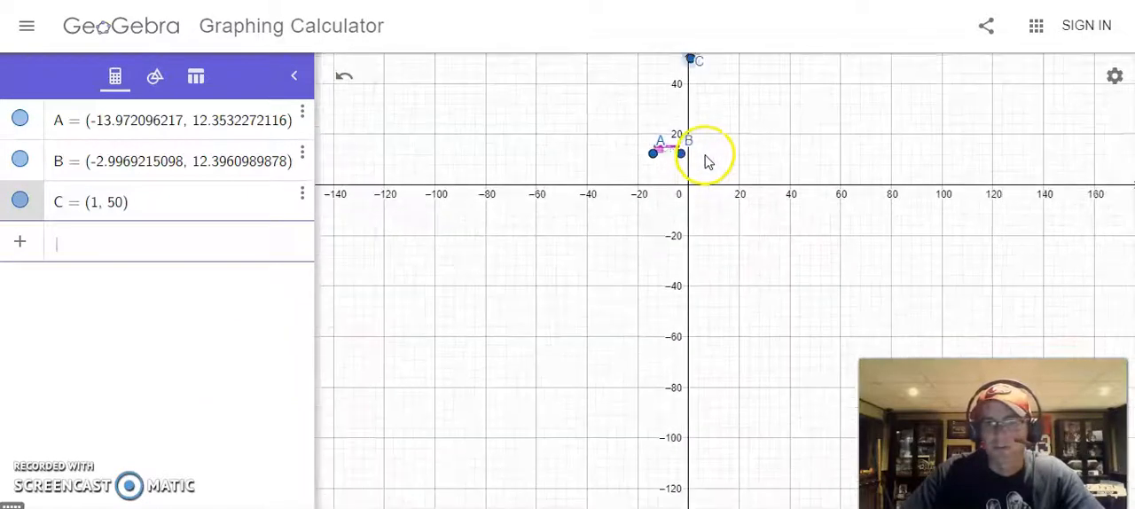
{"action": "scroll", "coordinate": [739, 199], "scroll_direction": "up", "scroll_amount": 10}
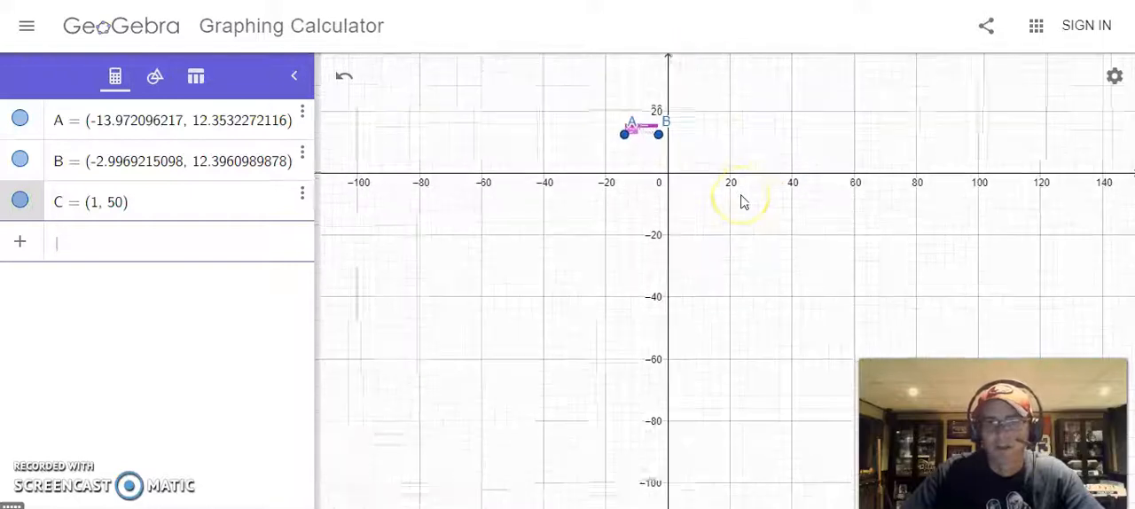
{"action": "scroll", "coordinate": [743, 202], "scroll_direction": "up", "scroll_amount": 6}
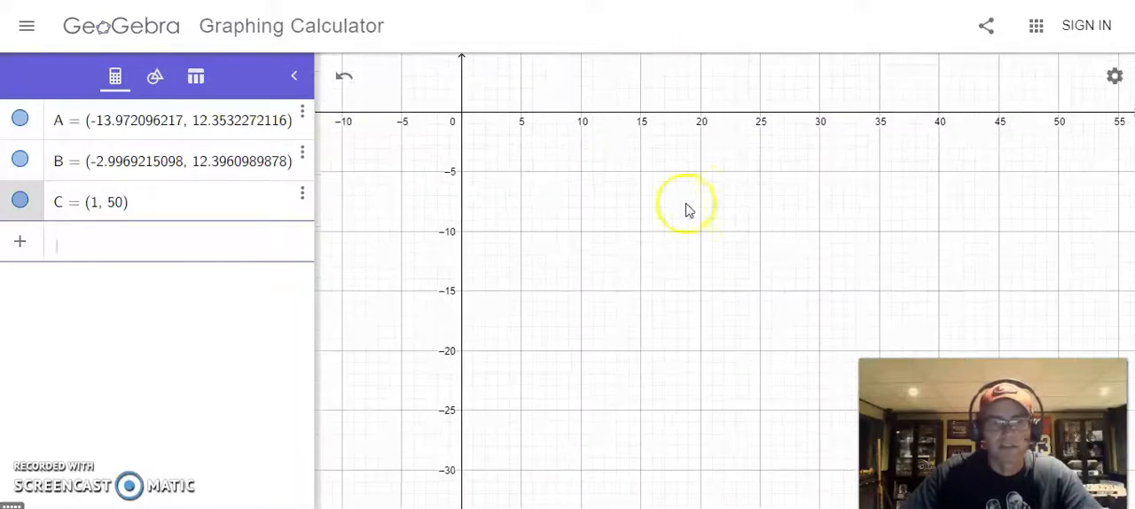
{"action": "left_click_drag", "start_coordinate": [625, 139], "coordinate": [666, 398]}
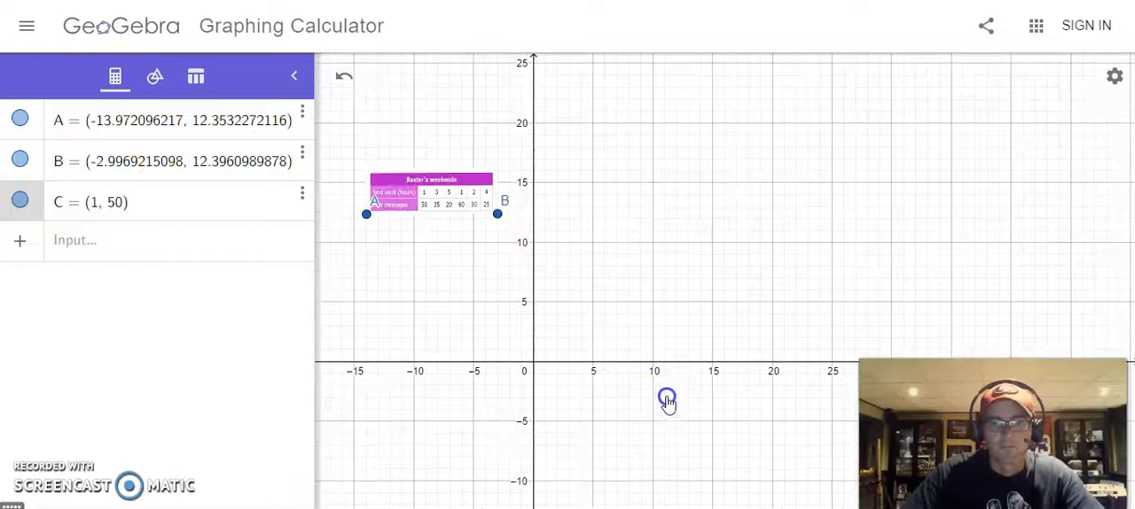
{"action": "scroll", "coordinate": [629, 255], "scroll_direction": "up", "scroll_amount": 1}
{"action": "scroll", "coordinate": [629, 254], "scroll_direction": "up", "scroll_amount": 3}
{"action": "left_click_drag", "start_coordinate": [545, 251], "coordinate": [700, 275]}
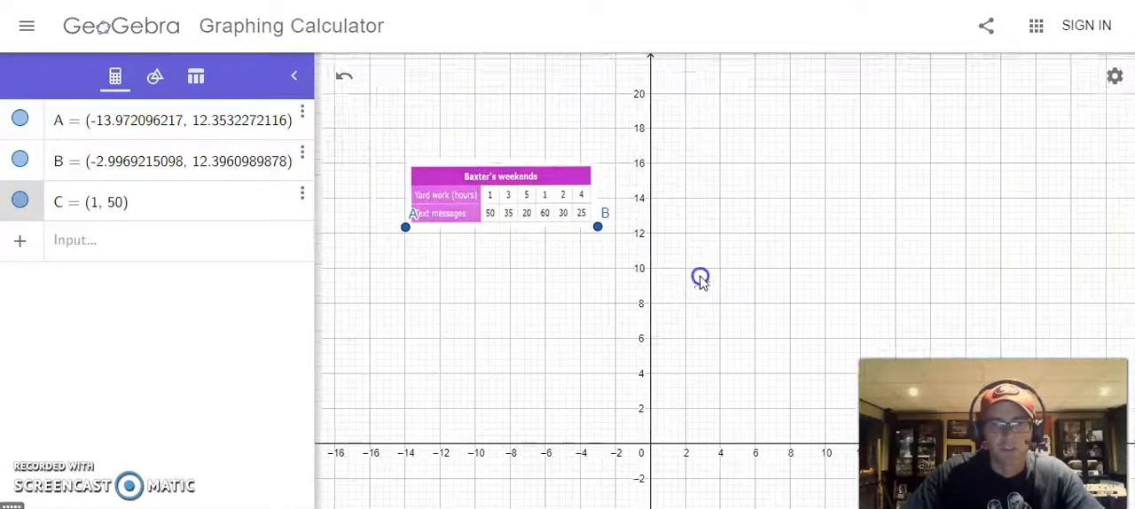
{"action": "scroll", "coordinate": [700, 277], "scroll_direction": "up", "scroll_amount": 1}
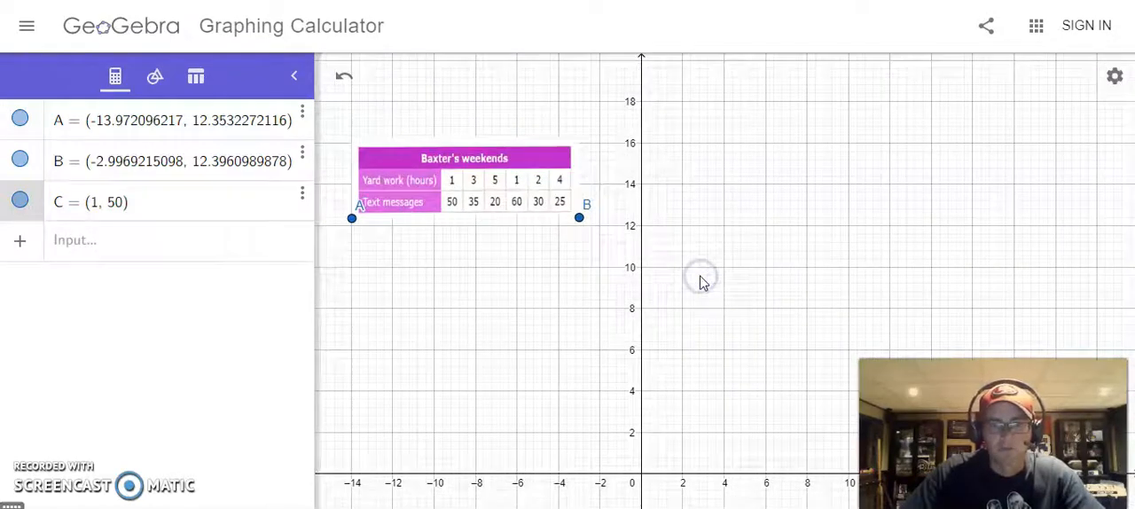
Step: Define point D at (3, 35) from the second column of the data table
{"action": "left_click", "coordinate": [69, 241]}
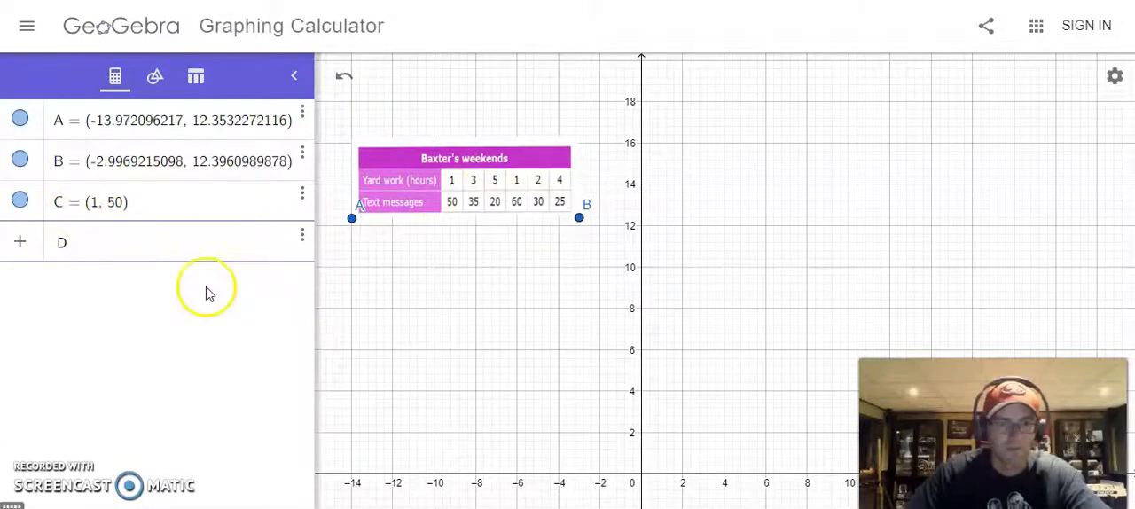
{"action": "type", "text": "("}
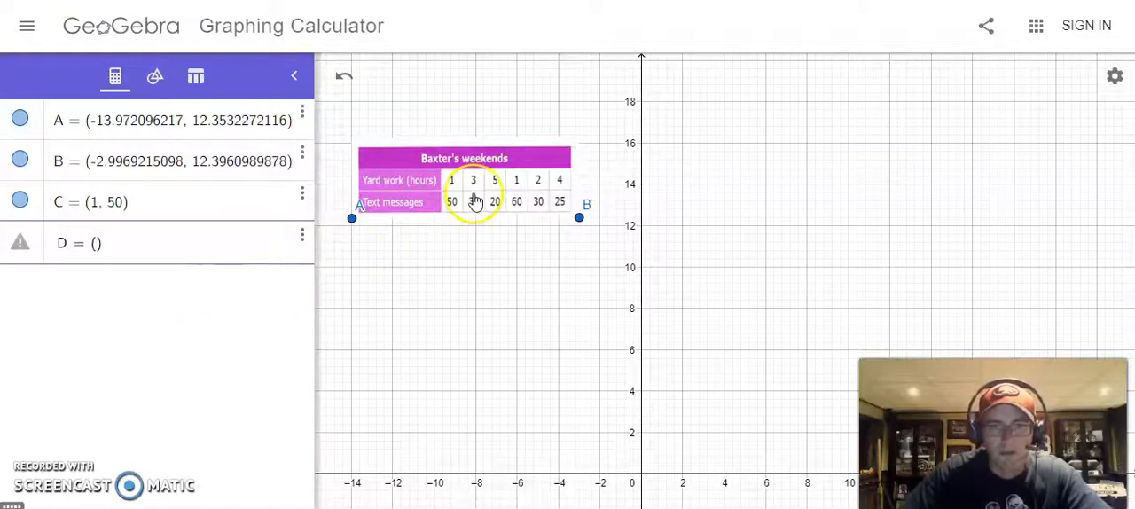
{"action": "type", "text": "3"}
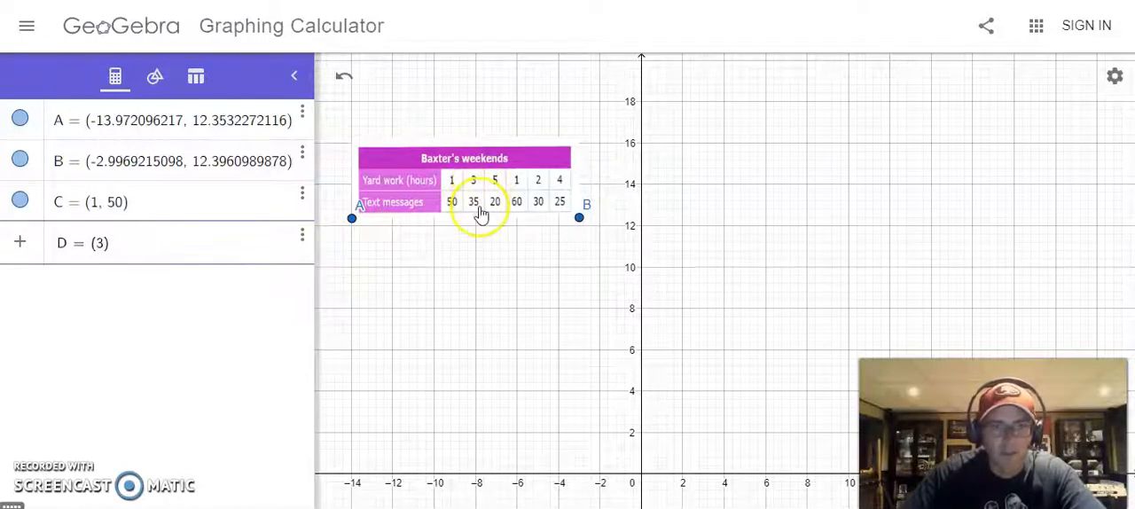
{"action": "type", "text": ",35"}
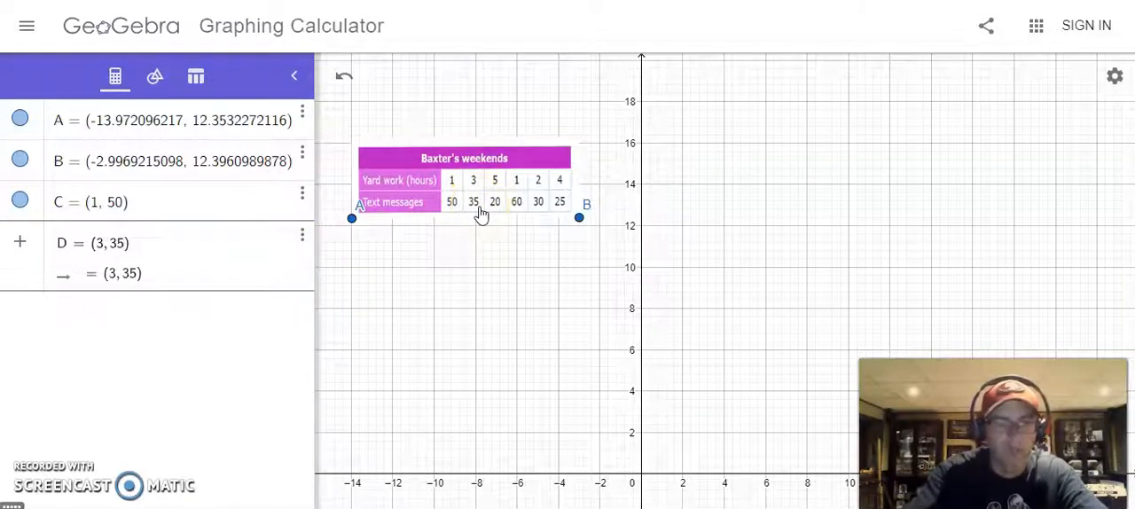
{"action": "key", "text": "Return"}
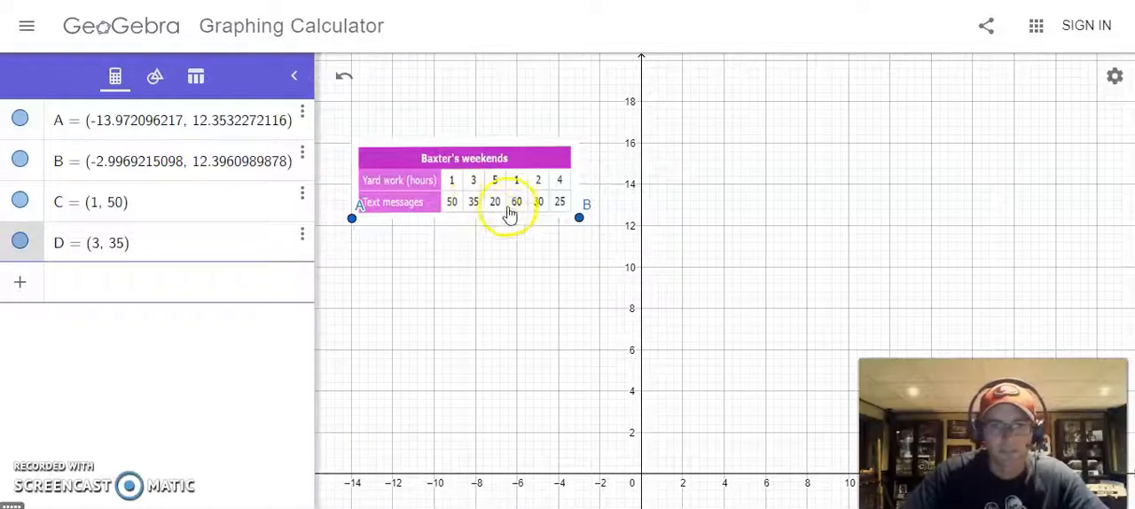
Step: Define point E at (5, 20) from the third column of the data table
{"action": "type", "text": "E"}
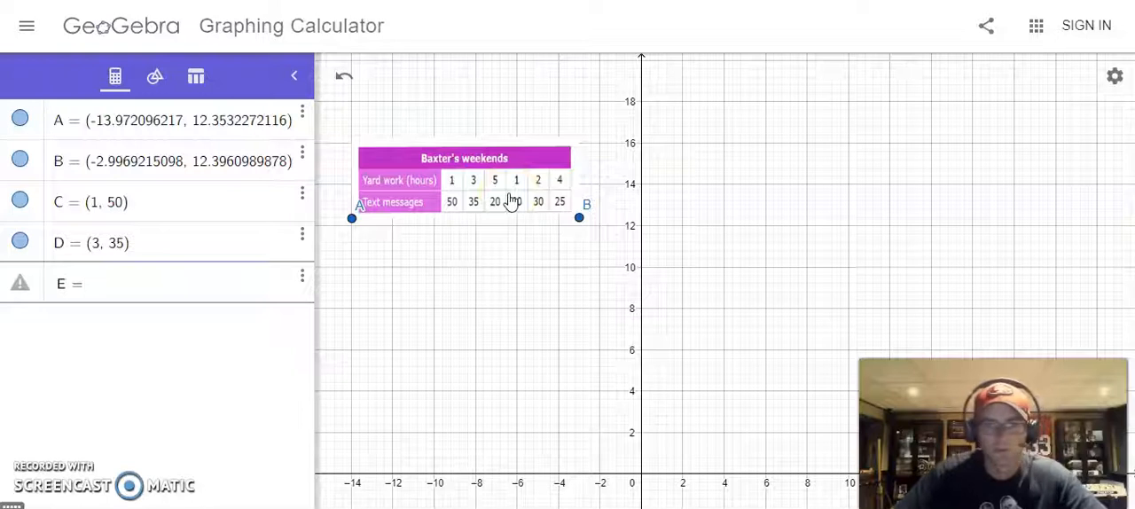
{"action": "type", "text": "=5"}
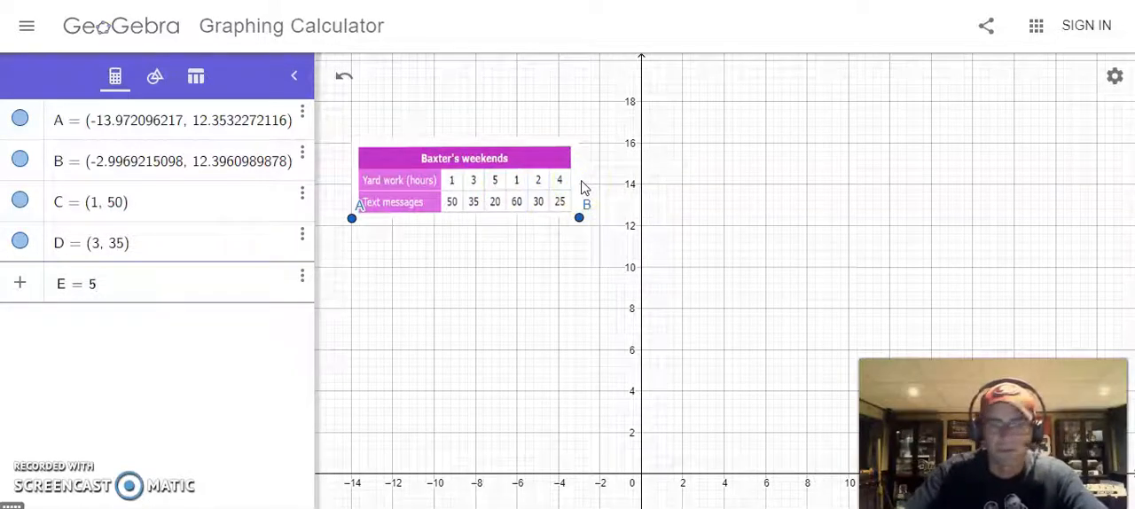
{"action": "type", "text": "("}
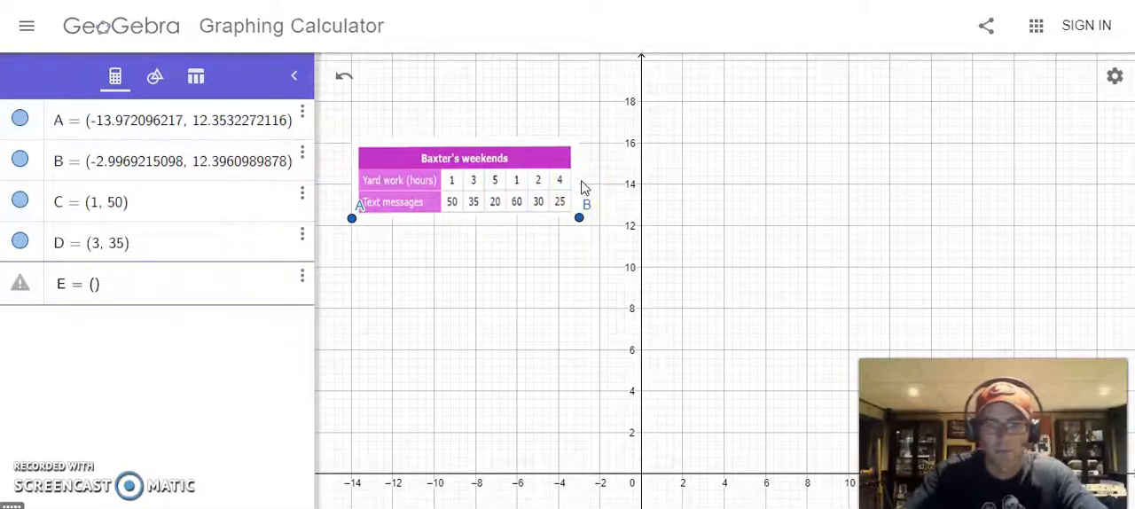
{"action": "type", "text": "5"}
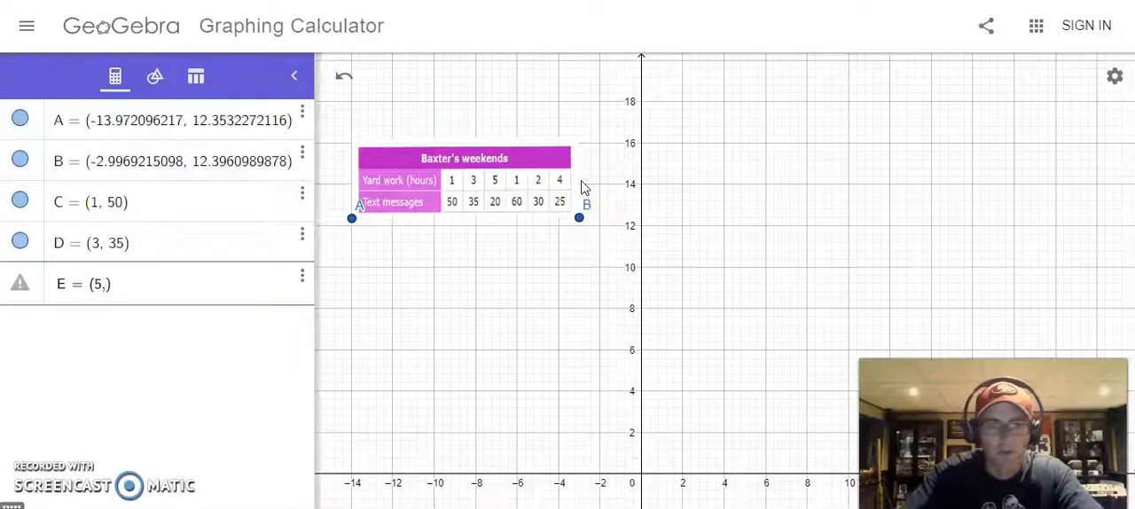
{"action": "type", "text": ",20"}
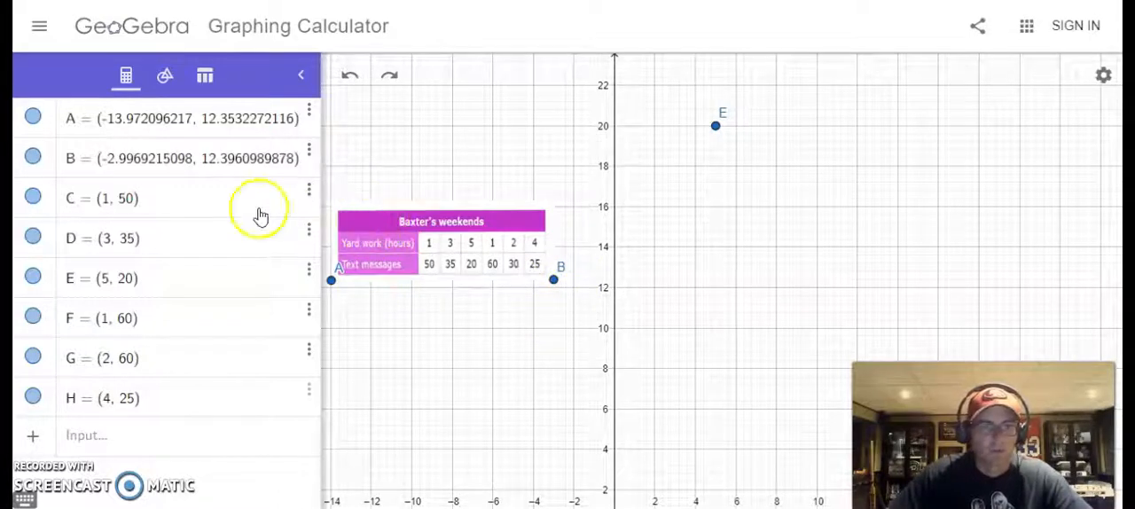
Step: Delete the Baxter's weekends table image together with its corner points A and B from the graph
{"action": "left_click", "coordinate": [164, 80]}
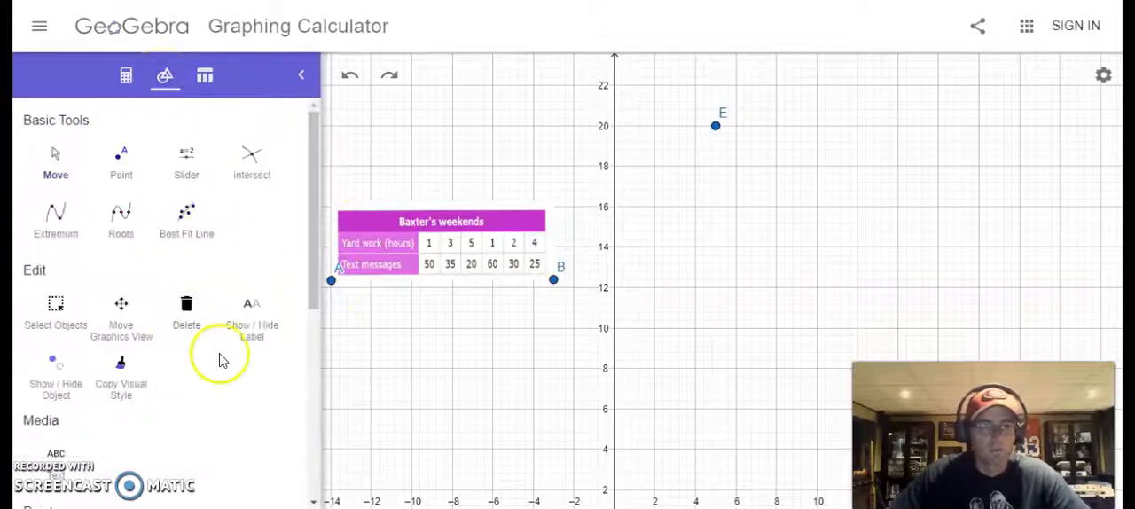
{"action": "mouse_move", "coordinate": [322, 337]}
{"action": "left_mouse_down"}
{"action": "mouse_move", "coordinate": [275, 334]}
{"action": "mouse_move", "coordinate": [304, 336]}
{"action": "left_mouse_up"}
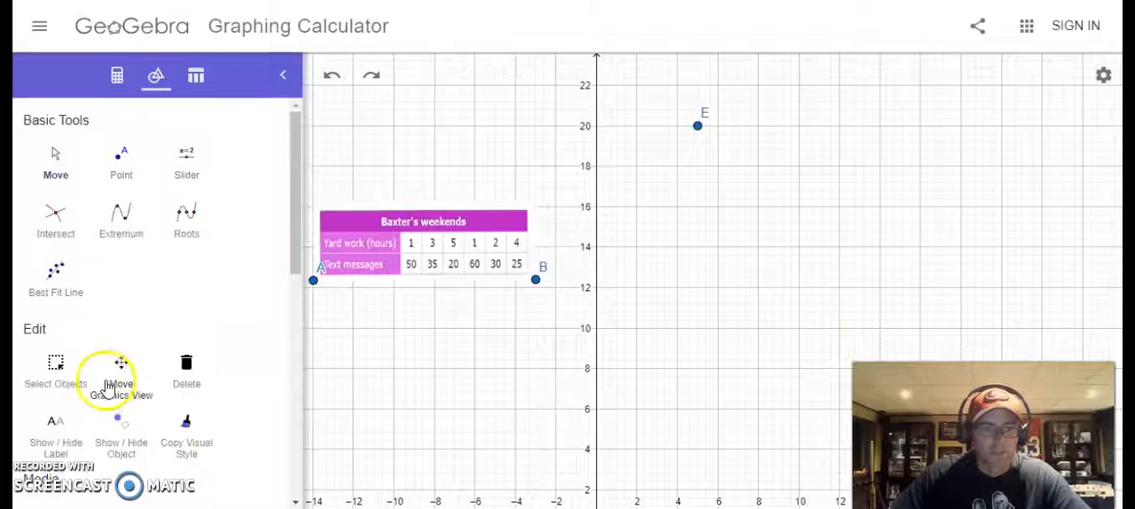
{"action": "left_click", "coordinate": [56, 165]}
{"action": "left_click_drag", "start_coordinate": [494, 410], "coordinate": [542, 402]}
{"action": "left_click", "coordinate": [47, 371]}
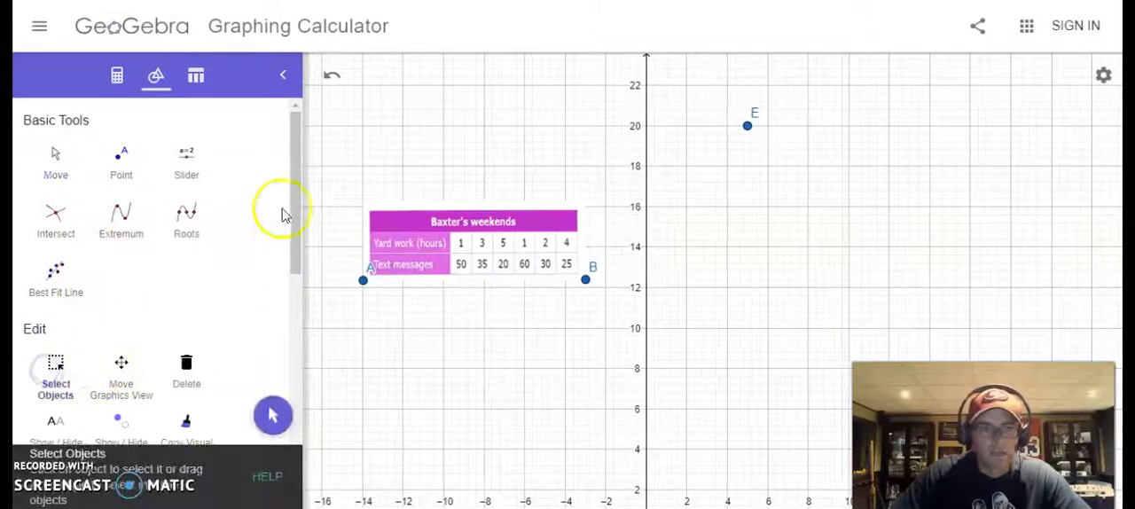
{"action": "left_click_drag", "start_coordinate": [338, 168], "coordinate": [621, 329]}
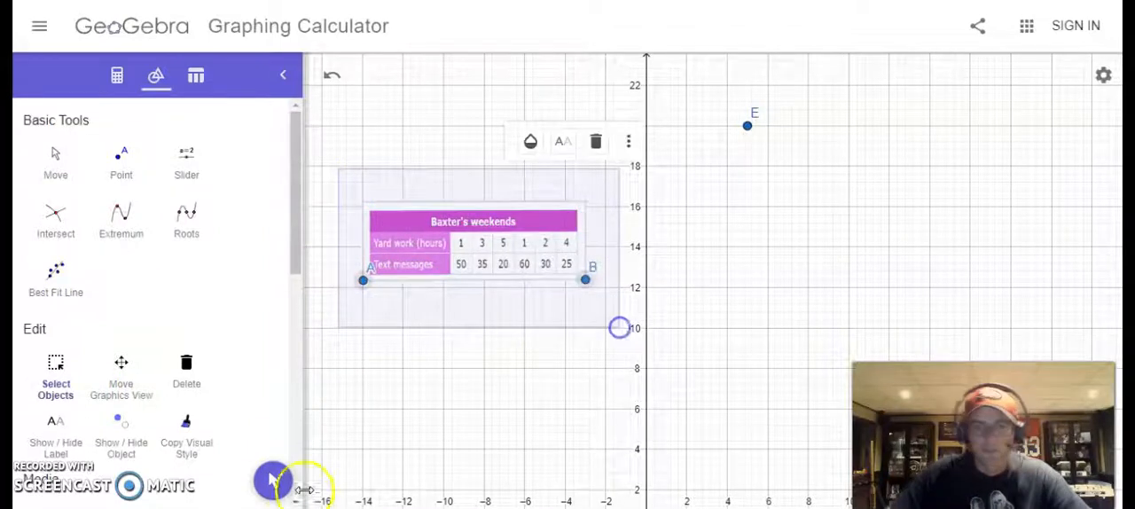
{"action": "key", "text": "Delete"}
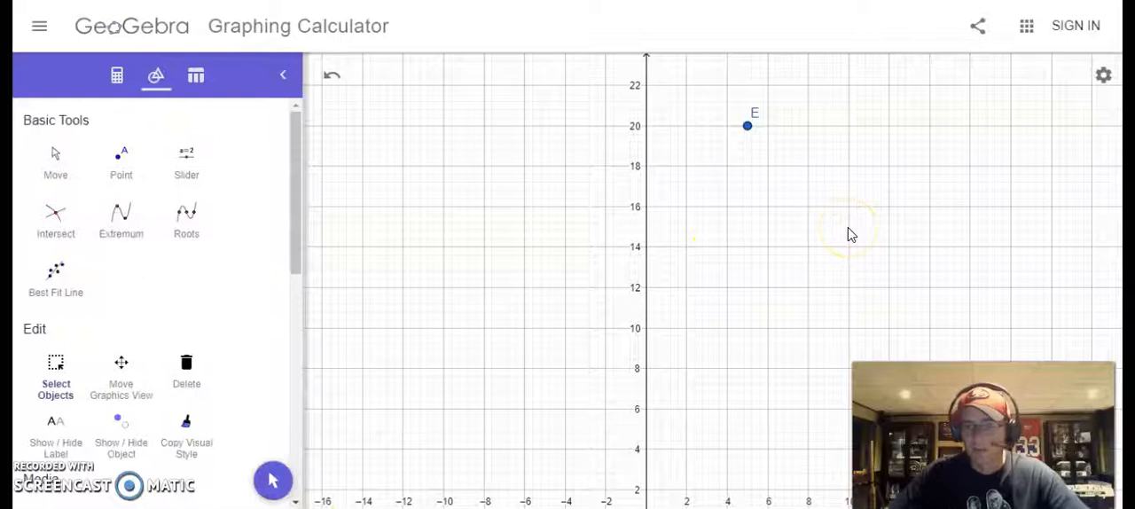
Step: Create a best fit line through the six plotted points C to H and display its equation
{"action": "right_click", "coordinate": [807, 227]}
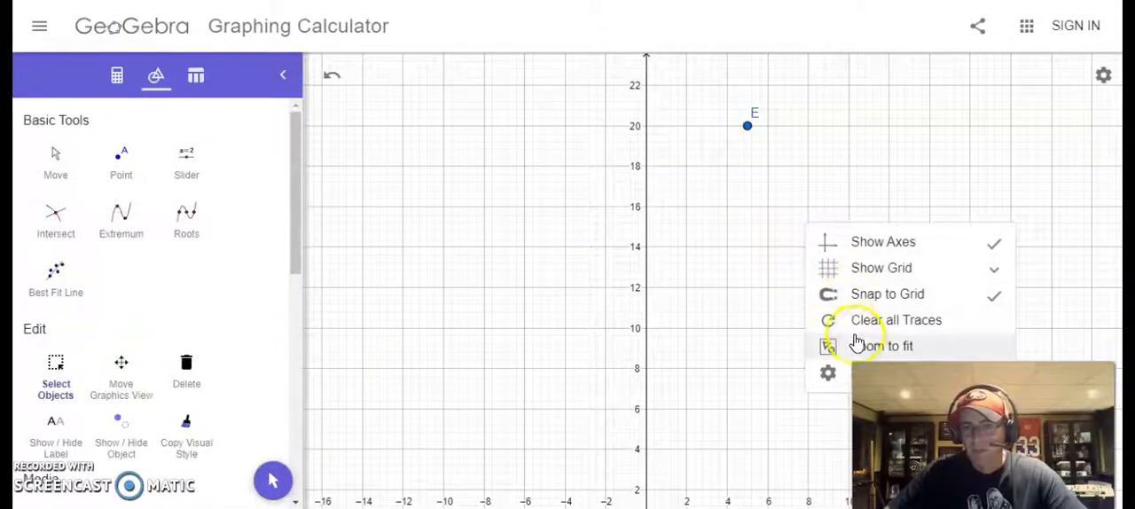
{"action": "left_click", "coordinate": [856, 345]}
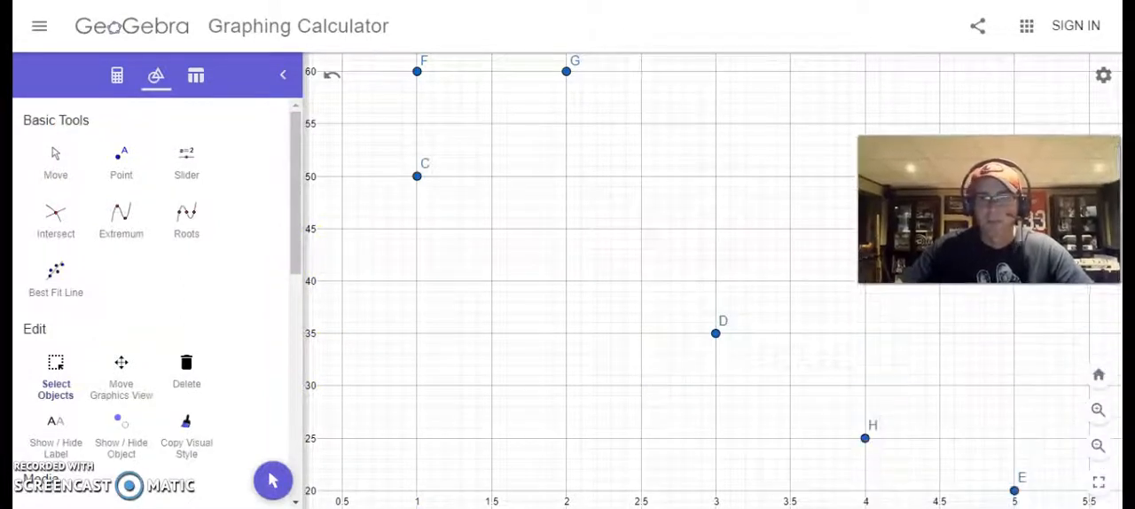
{"action": "scroll", "coordinate": [572, 253], "scroll_direction": "down", "scroll_amount": 1}
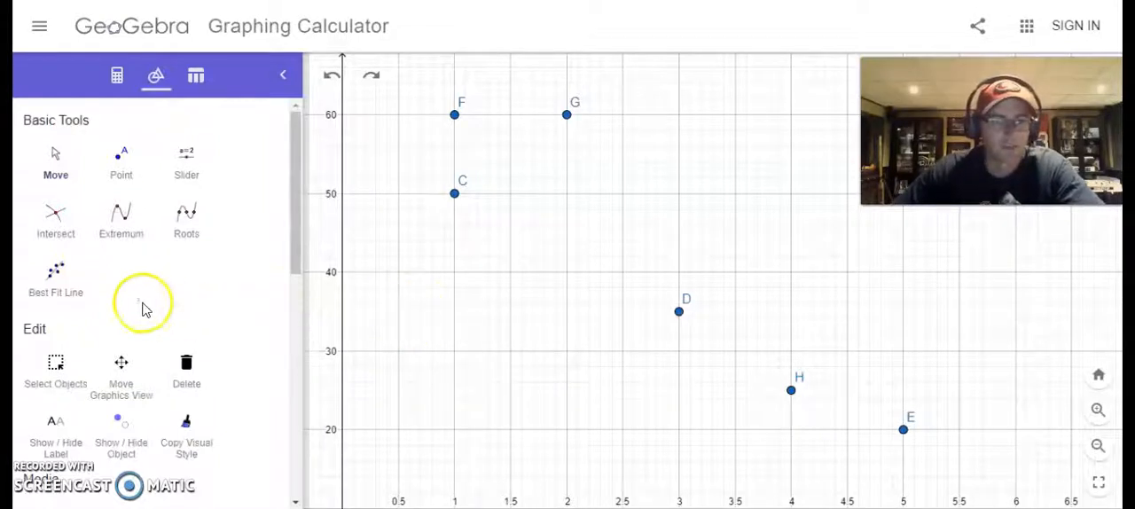
{"action": "left_click", "coordinate": [54, 280]}
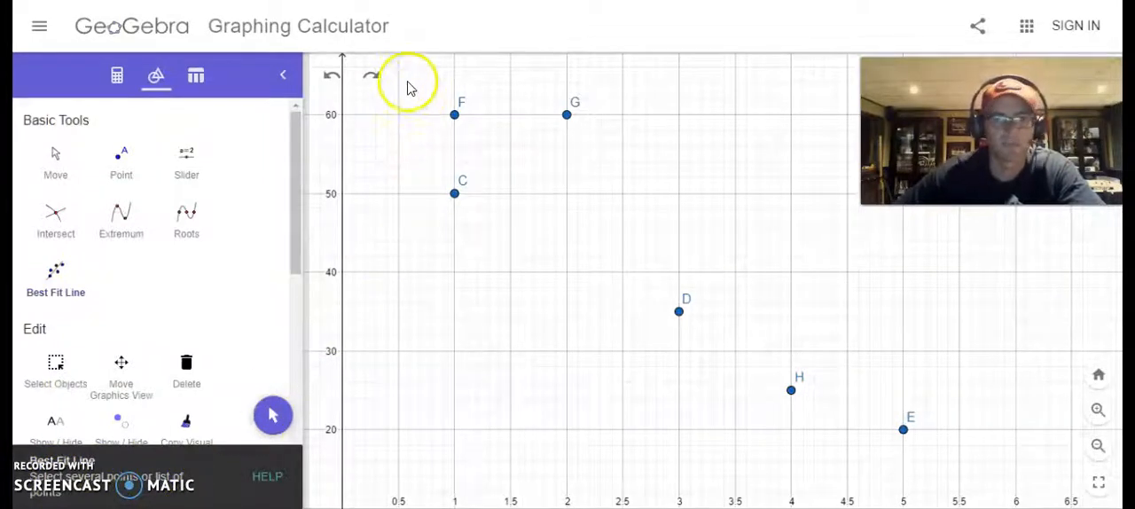
{"action": "left_click_drag", "start_coordinate": [396, 74], "coordinate": [969, 467]}
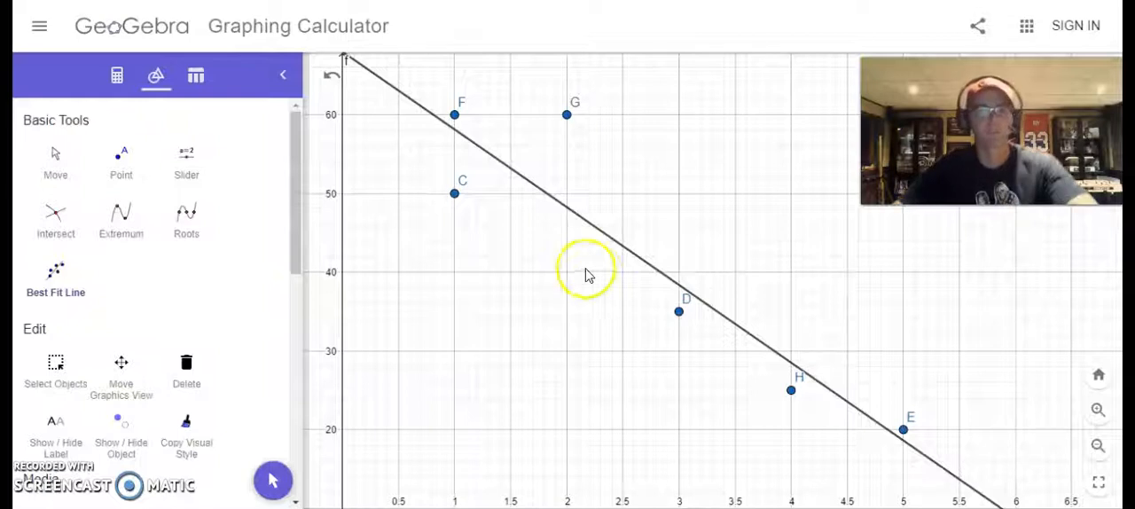
{"action": "left_click", "coordinate": [117, 75]}
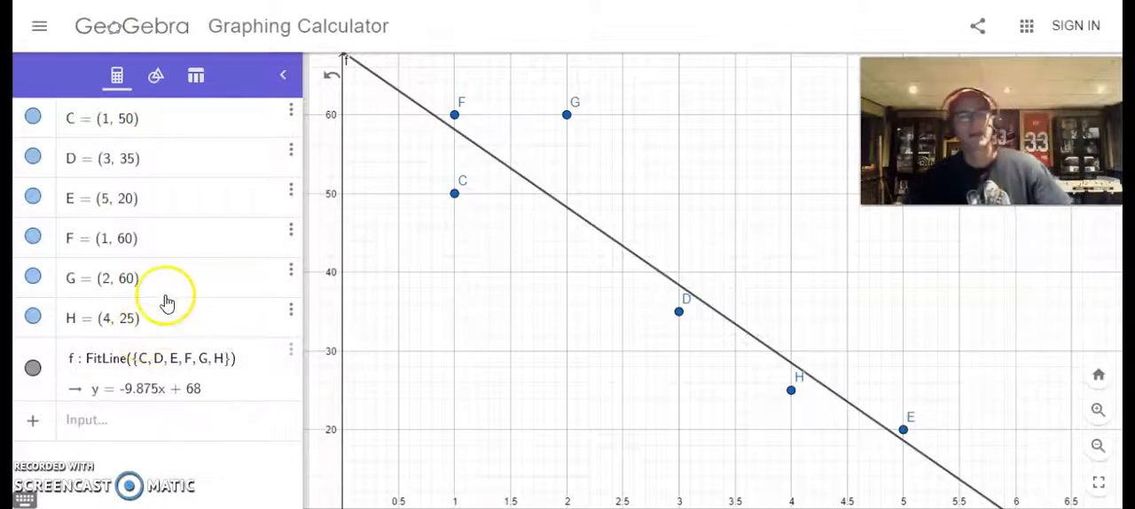
Step: Move point E to about (4.3, 64) to test the fit, undo the change, and recreate the best fit line
{"action": "left_click", "coordinate": [156, 76]}
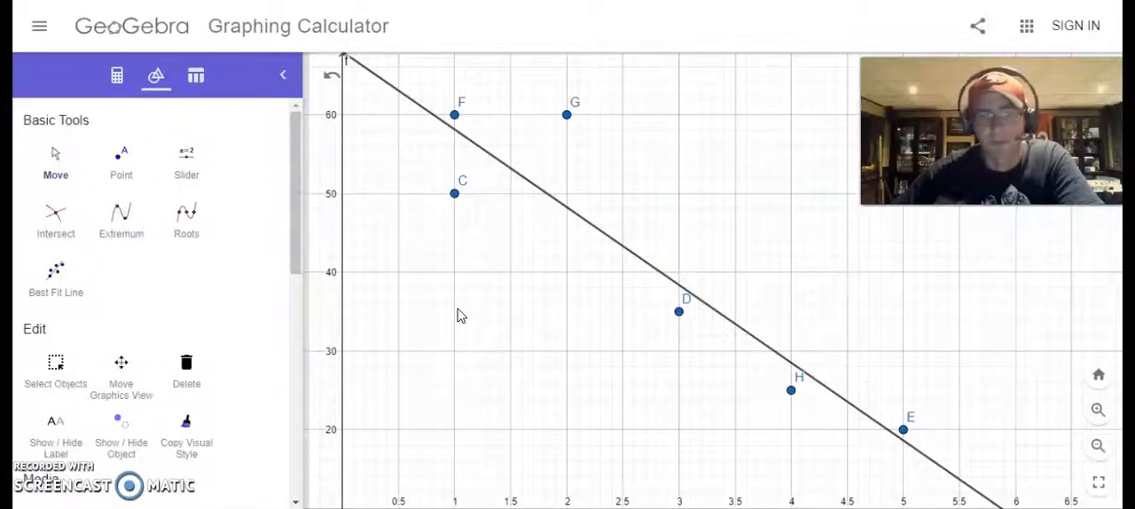
{"action": "left_click", "coordinate": [55, 162]}
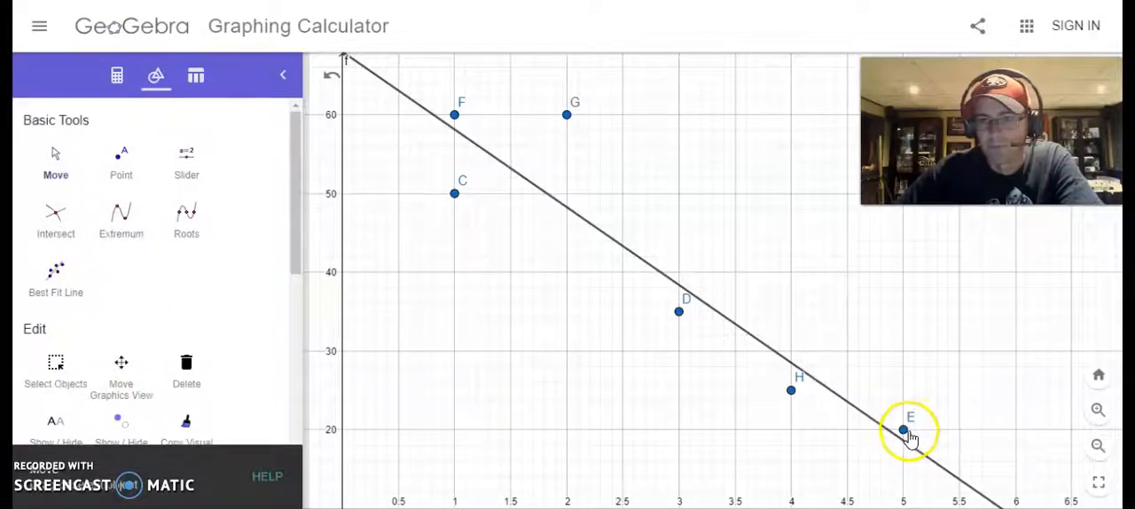
{"action": "left_click_drag", "start_coordinate": [904, 431], "coordinate": [825, 84]}
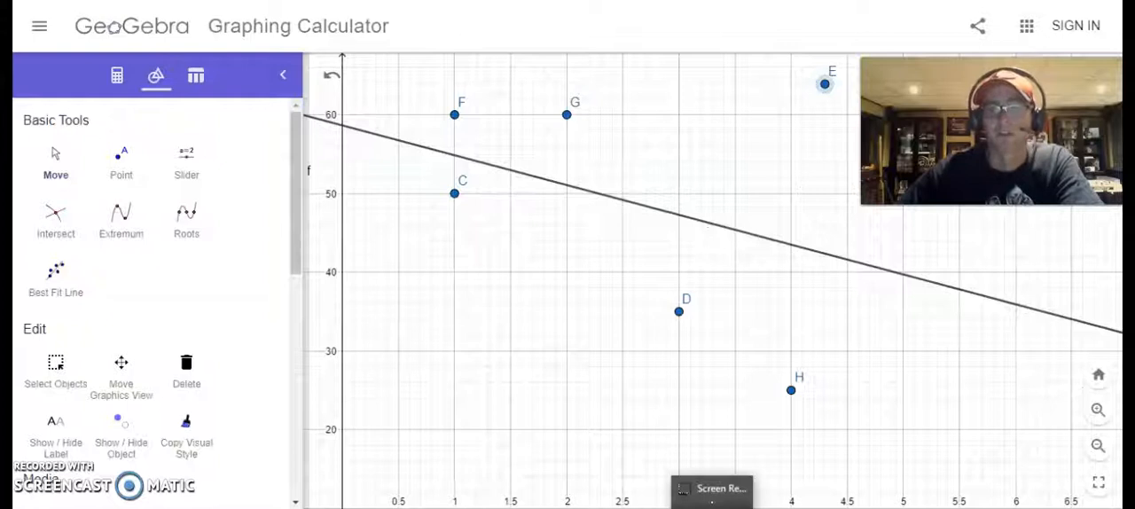
{"action": "left_click", "coordinate": [330, 84]}
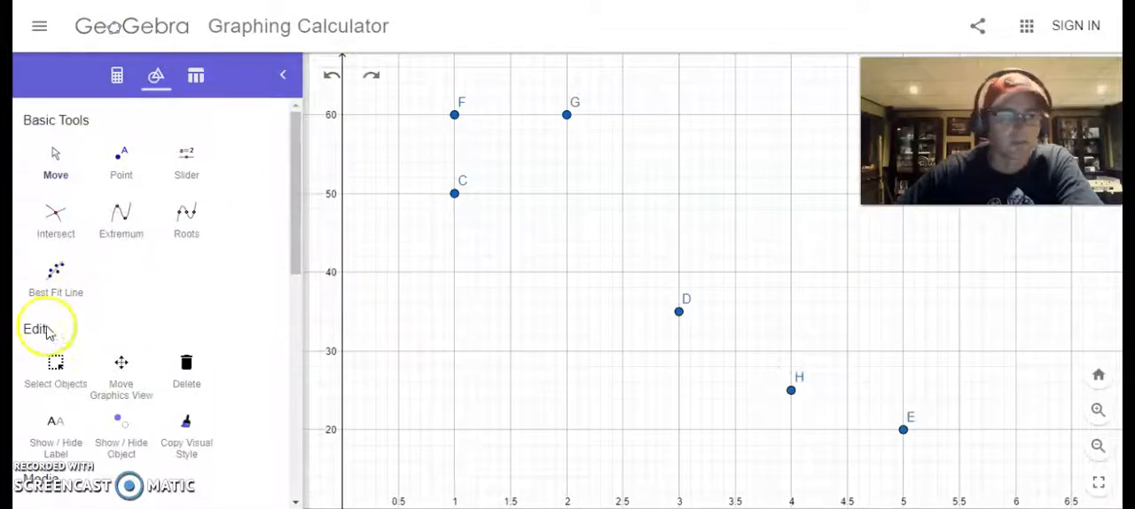
{"action": "left_click", "coordinate": [55, 271]}
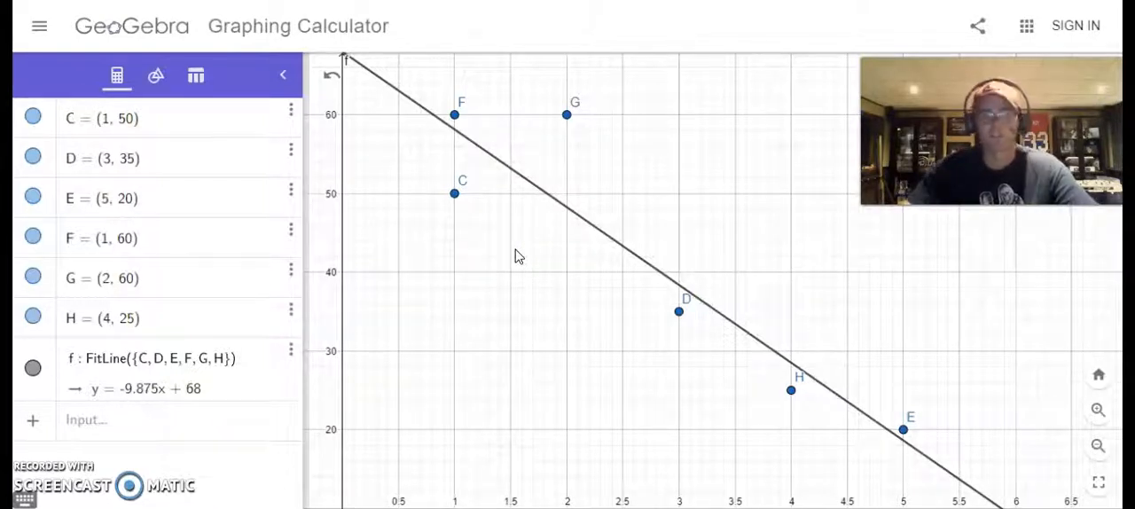
{"action": "left_click", "coordinate": [454, 193]}
{"action": "left_click", "coordinate": [152, 79]}
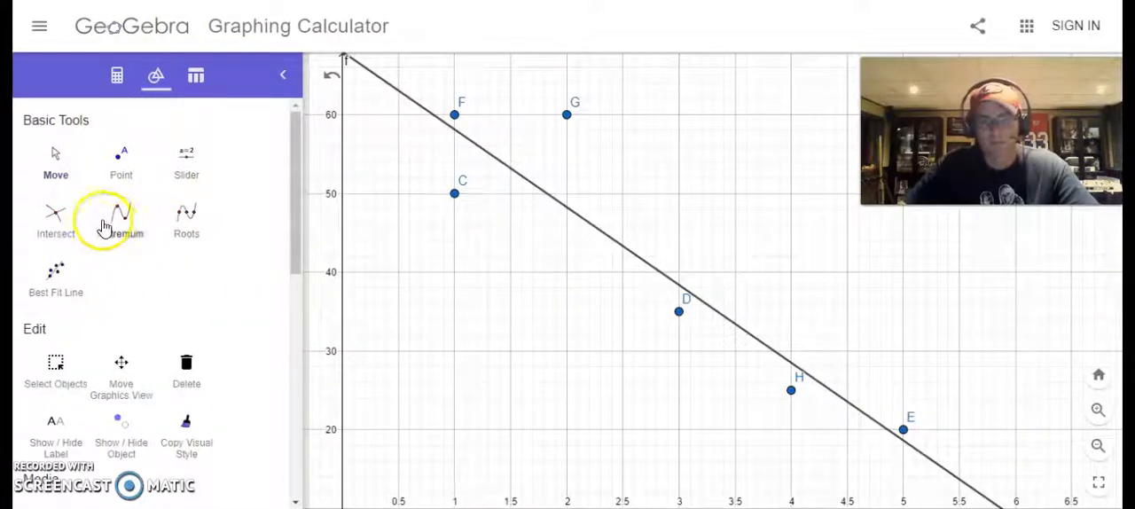
{"action": "left_click", "coordinate": [117, 79]}
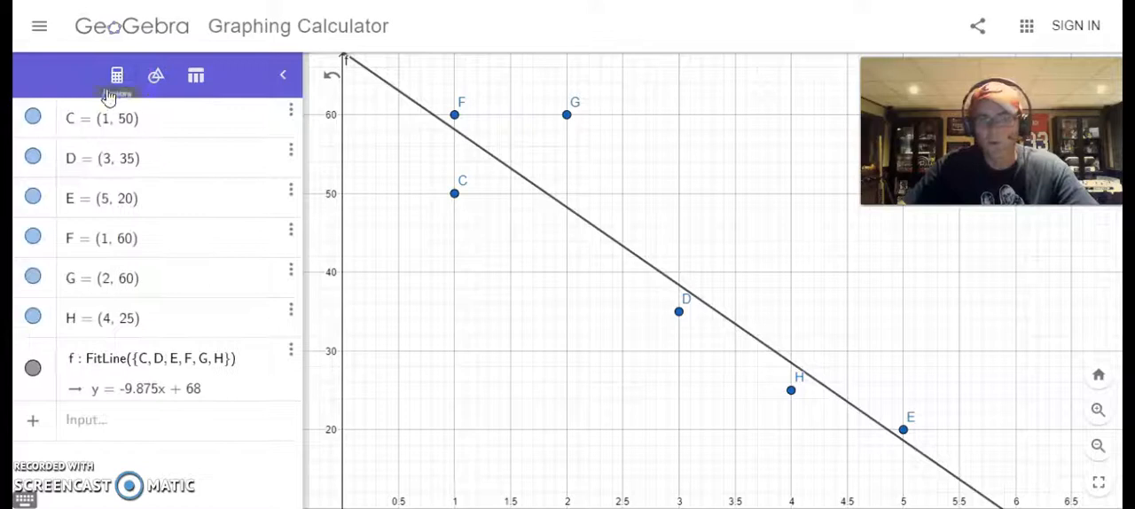
Step: Compute the correlation coefficient of the six plotted points with CorrelationCoefficient({C, D, E, F, G, H})
{"action": "left_click", "coordinate": [88, 426]}
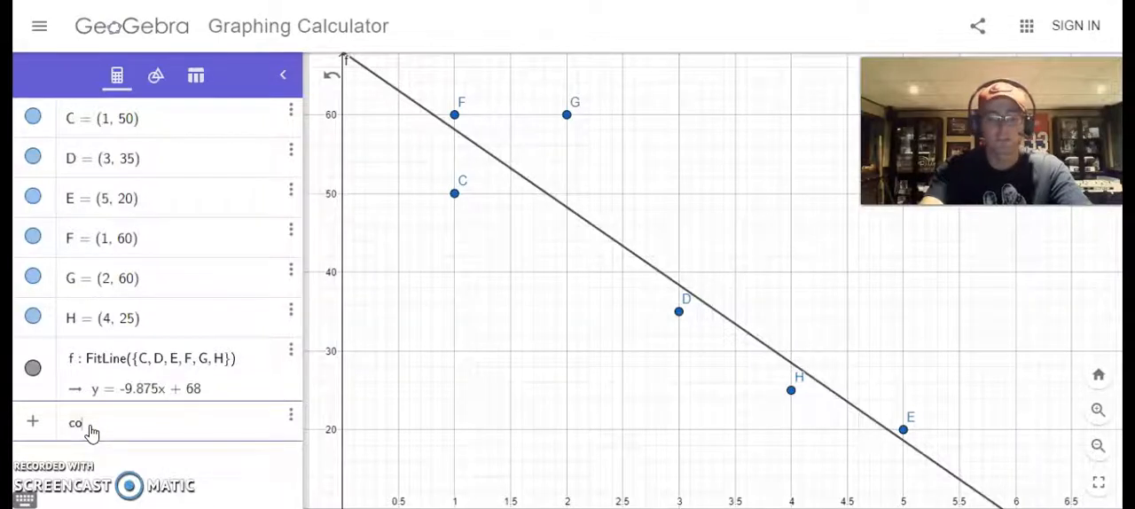
{"action": "type", "text": "correl"}
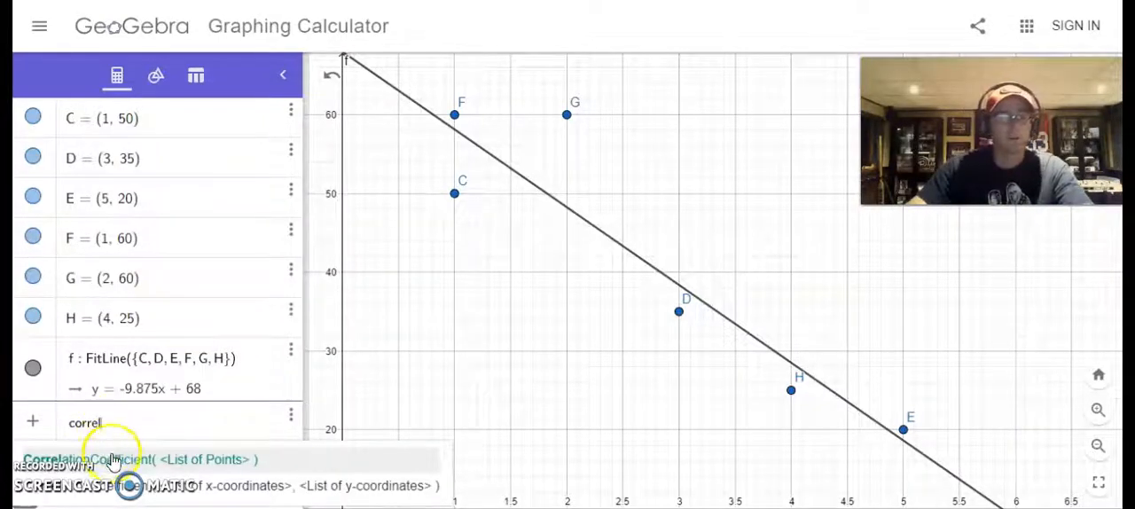
{"action": "left_click", "coordinate": [111, 457]}
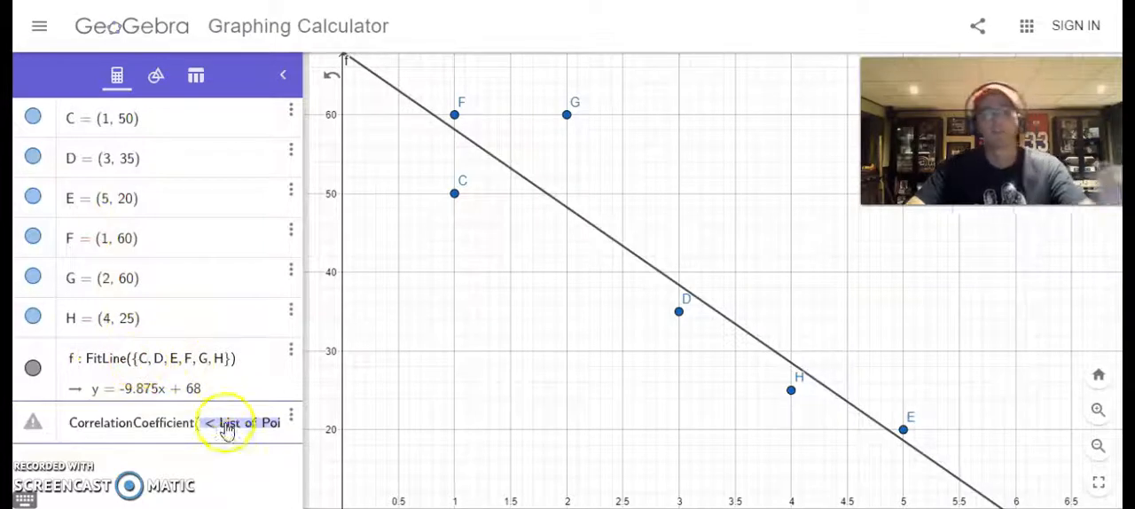
{"action": "type", "text": "C"}
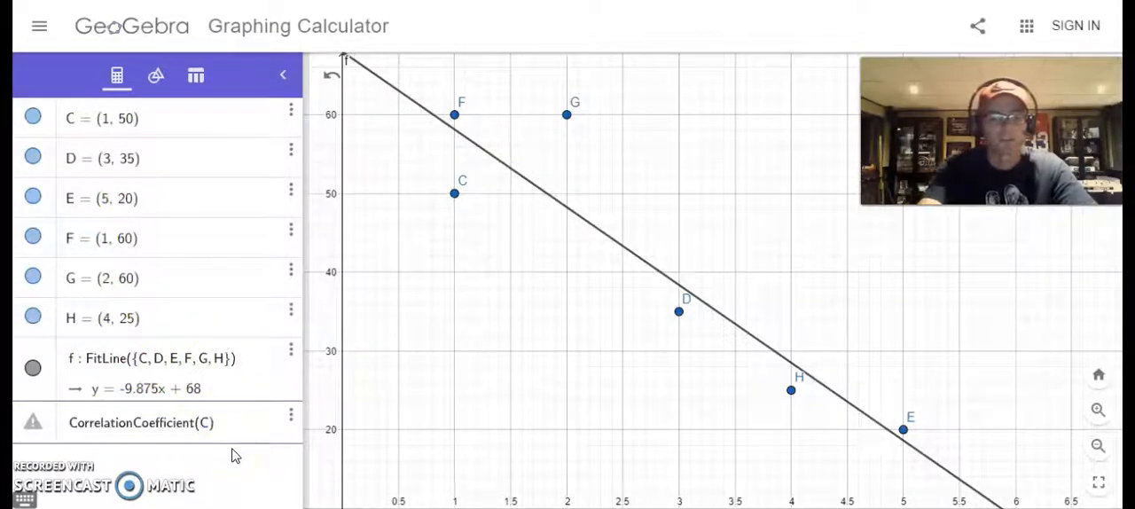
{"action": "type", "text": ", D"}
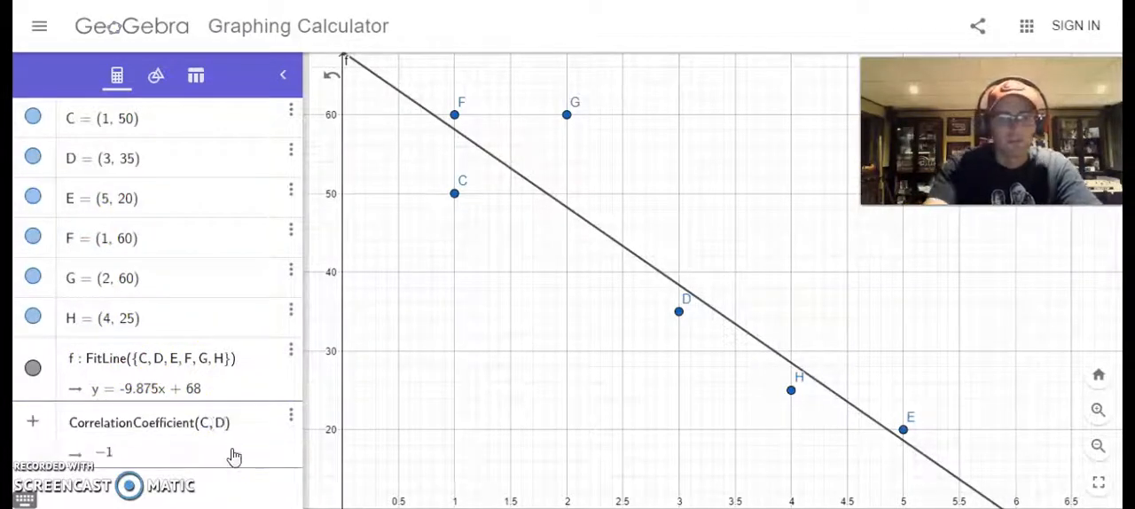
{"action": "type", "text": ", E"}
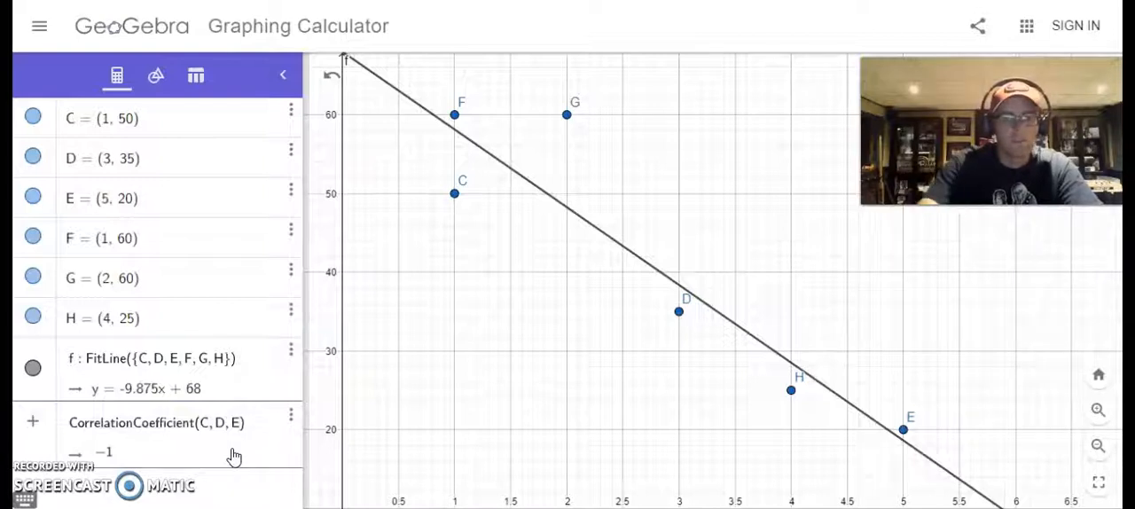
{"action": "type", "text": ", "}
{"action": "type", "text": "F, G"}
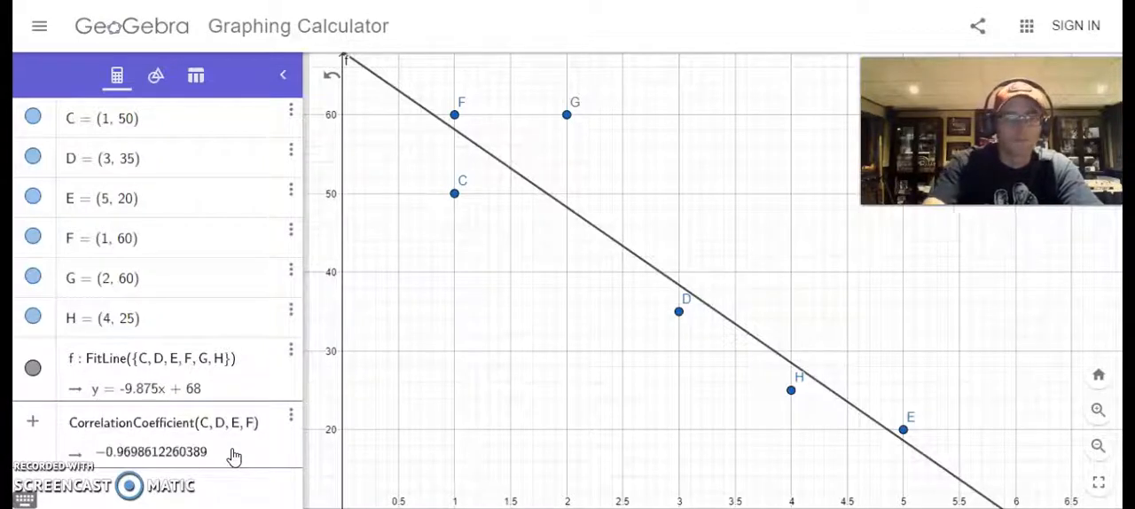
{"action": "type", "text": ", H"}
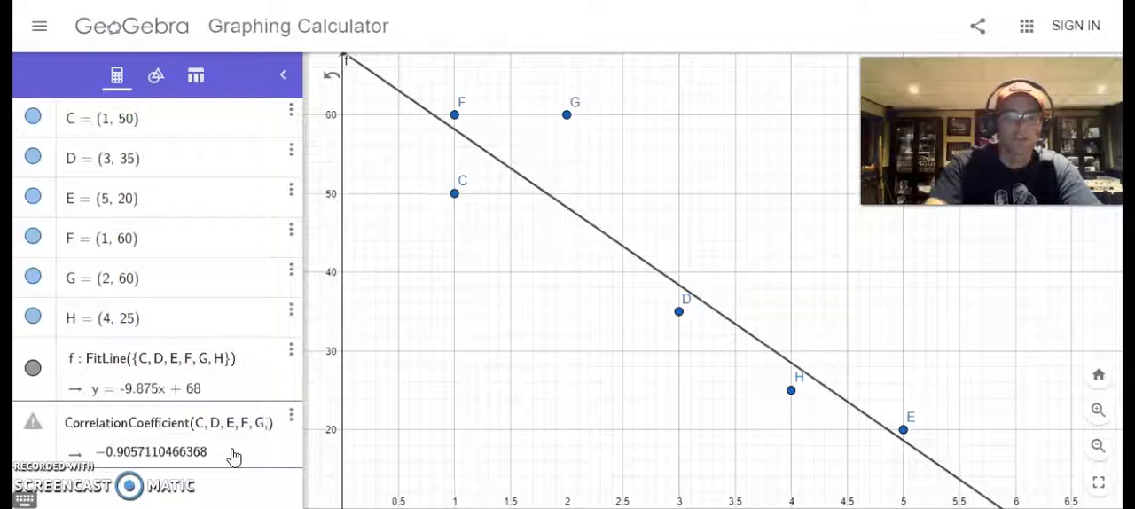
{"action": "key", "text": "Return"}
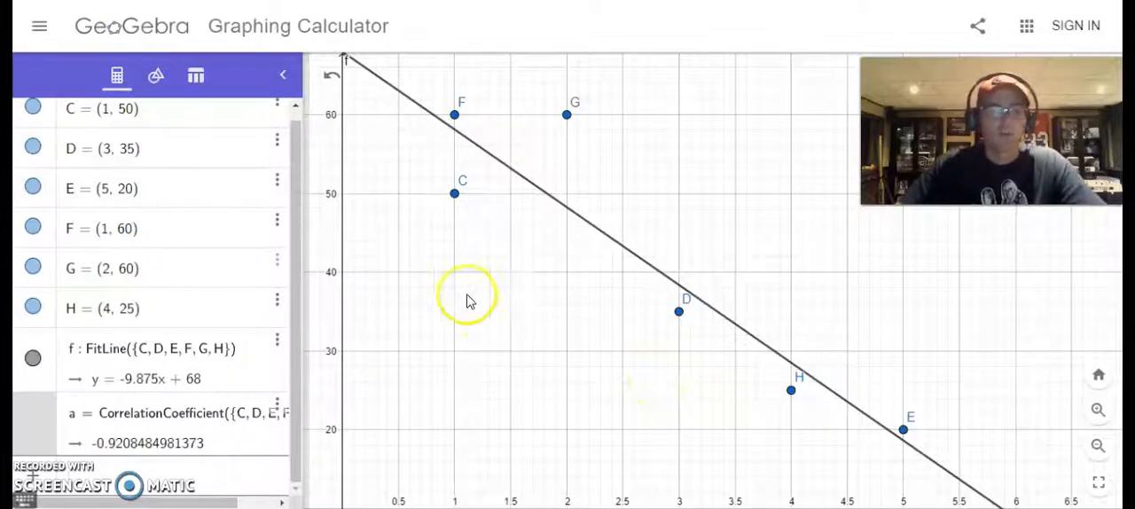
Step: Move points H, D, G and E to about (4.1, 51), (1.4, 22), (2.6, 62) and (3.8, 22) and view the correlation coefficient
{"action": "left_click", "coordinate": [155, 78]}
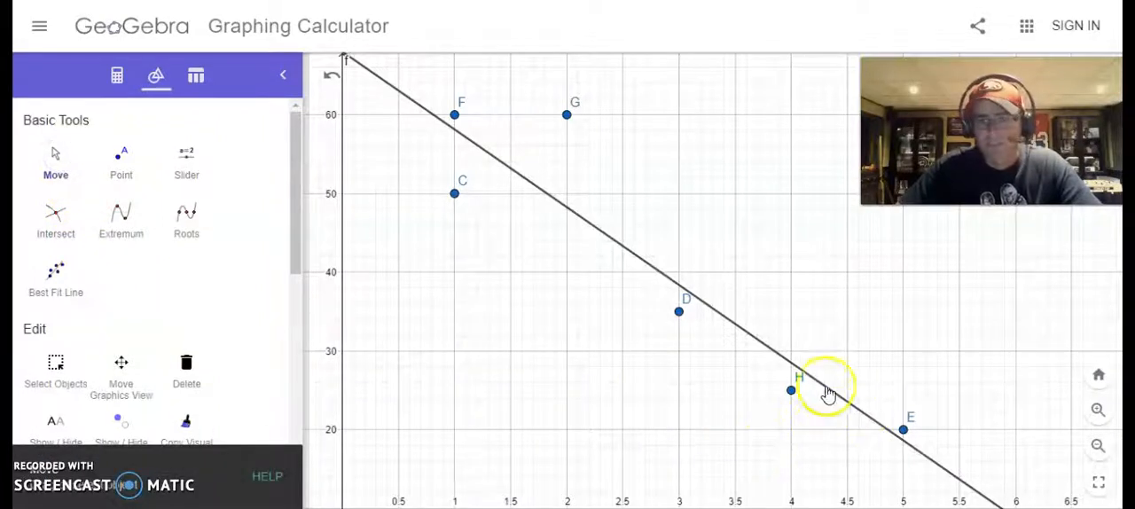
{"action": "left_click", "coordinate": [792, 390]}
{"action": "left_click_drag", "start_coordinate": [794, 394], "coordinate": [804, 187]}
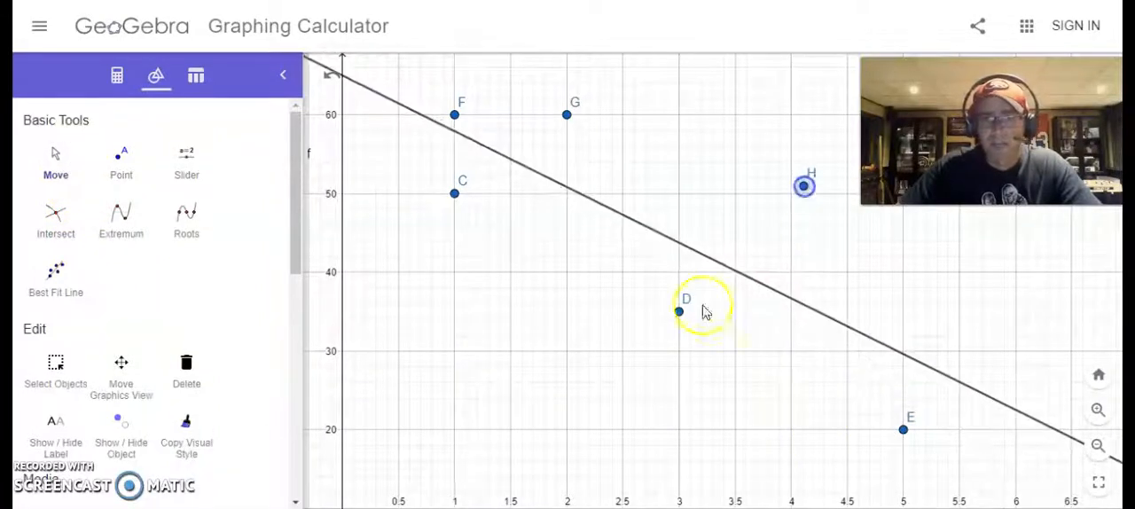
{"action": "left_click_drag", "start_coordinate": [679, 312], "coordinate": [503, 413]}
{"action": "left_click_drag", "start_coordinate": [572, 118], "coordinate": [635, 99]}
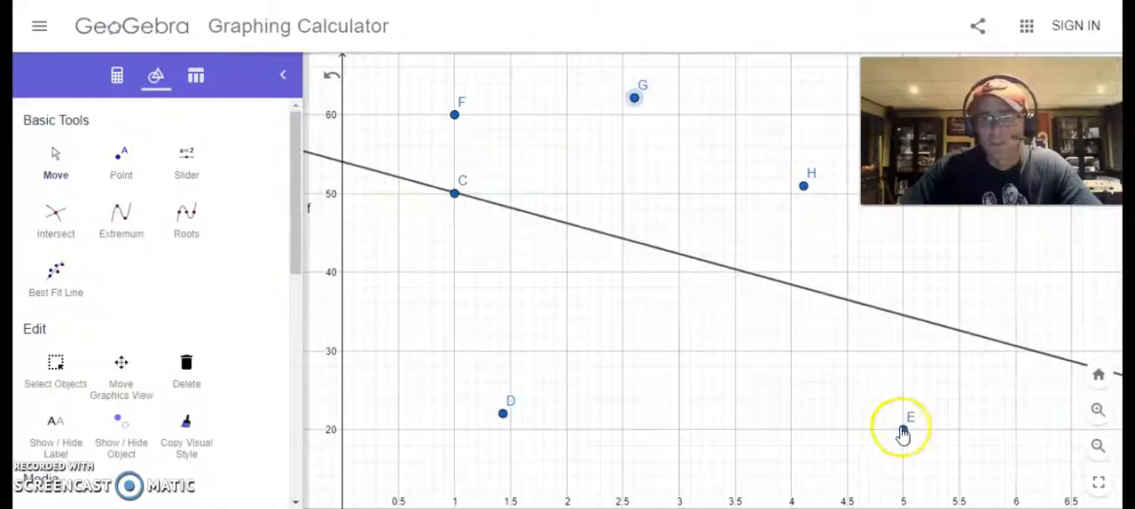
{"action": "left_click_drag", "start_coordinate": [903, 431], "coordinate": [775, 418]}
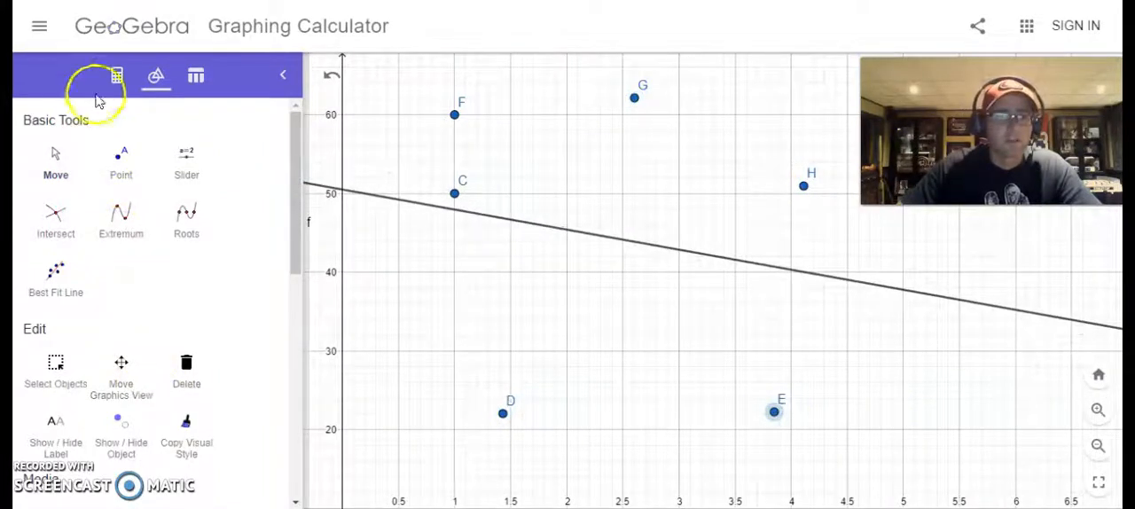
{"action": "left_click", "coordinate": [116, 76]}
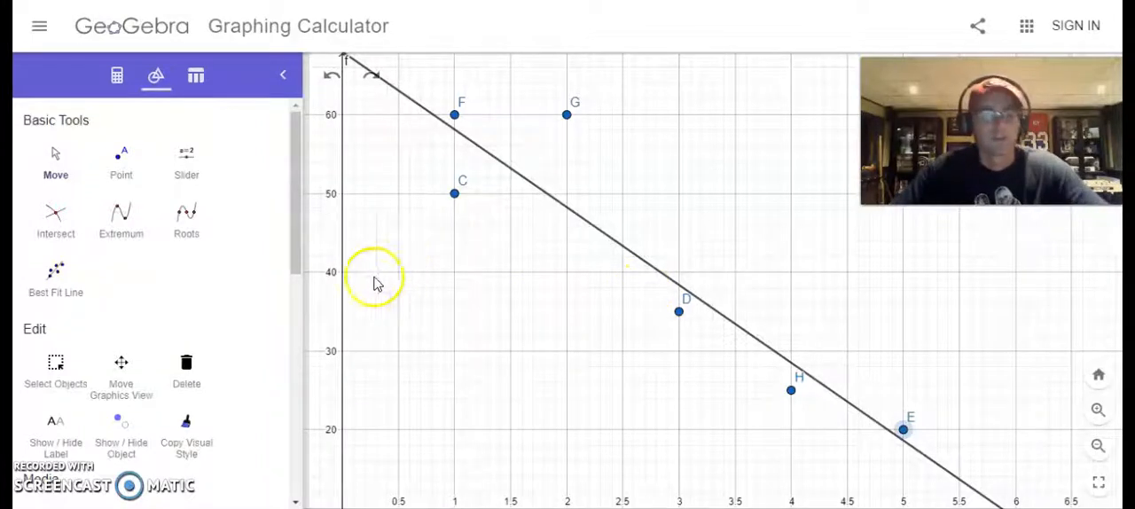
Step: Add the bold text label "Yard Work (Hours)" to the graph, below the best fit line near the x-axis
{"action": "scroll", "coordinate": [192, 364], "scroll_direction": "down", "scroll_amount": 4}
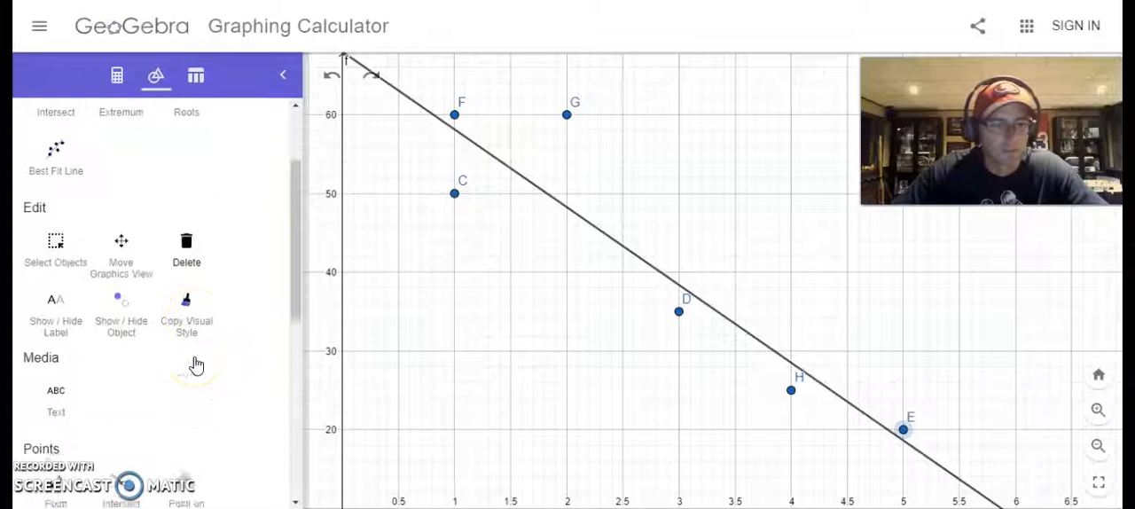
{"action": "left_click", "coordinate": [69, 368]}
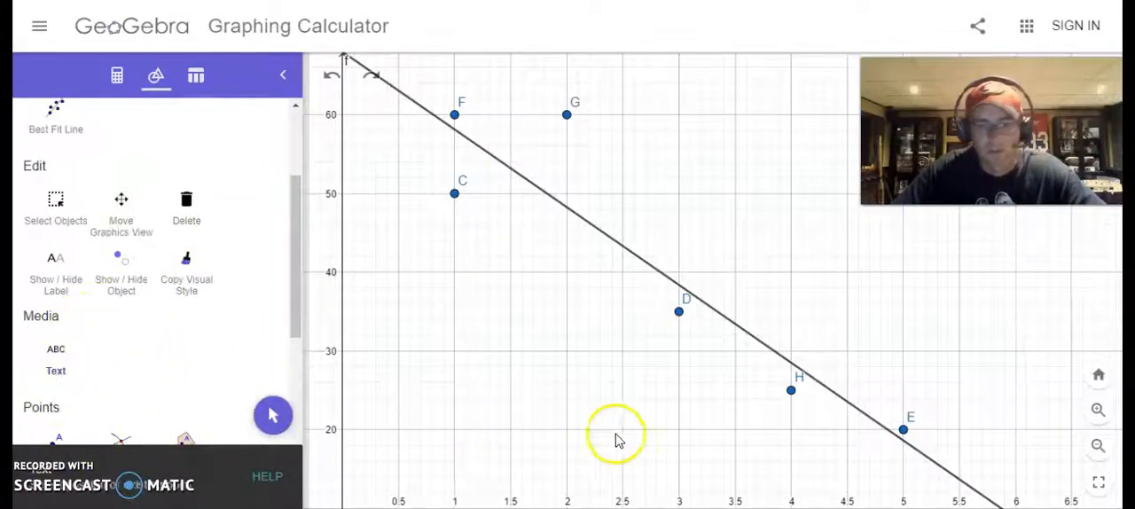
{"action": "left_click", "coordinate": [628, 471]}
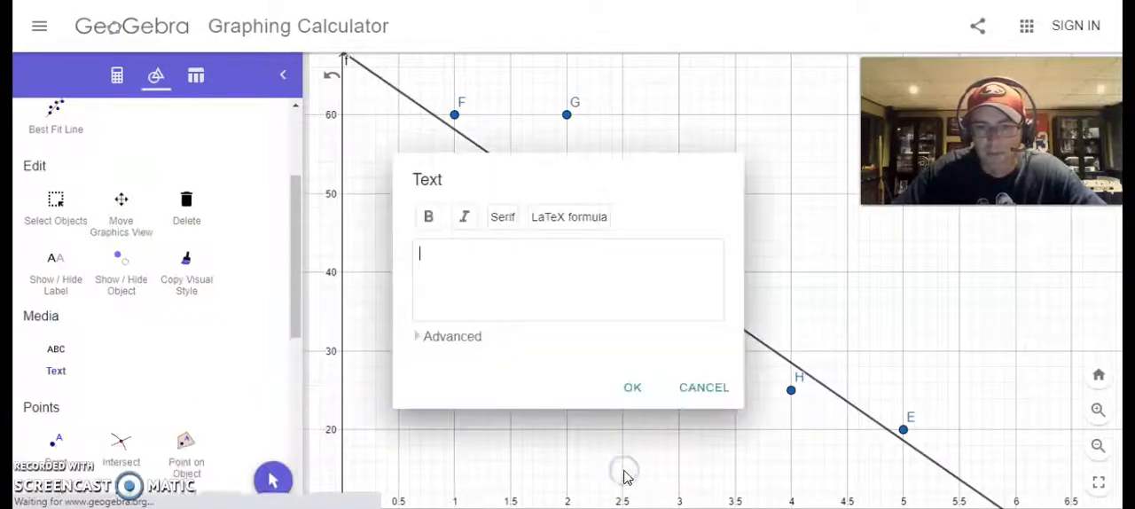
{"action": "left_click", "coordinate": [645, 479]}
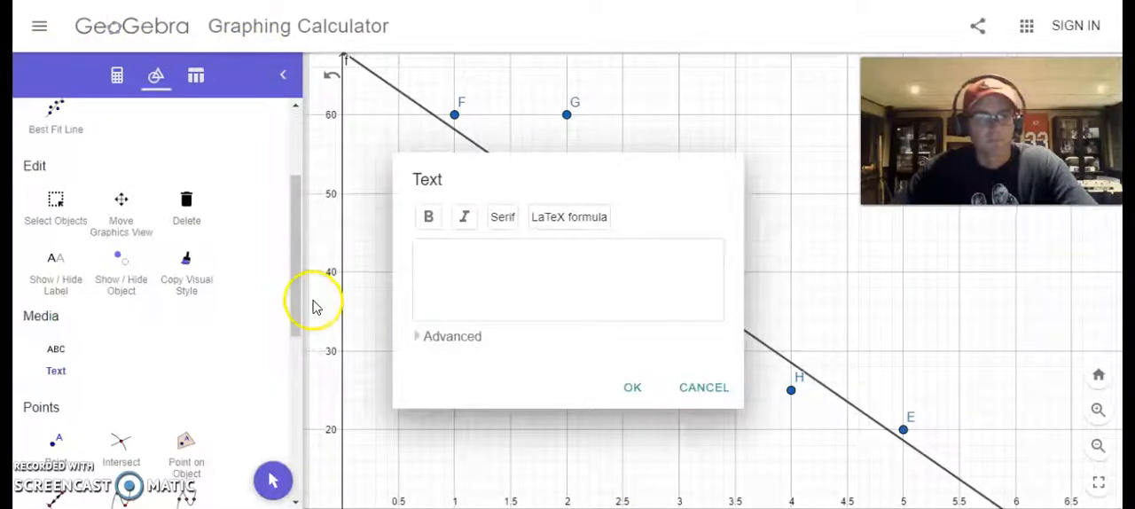
{"action": "left_click", "coordinate": [475, 253]}
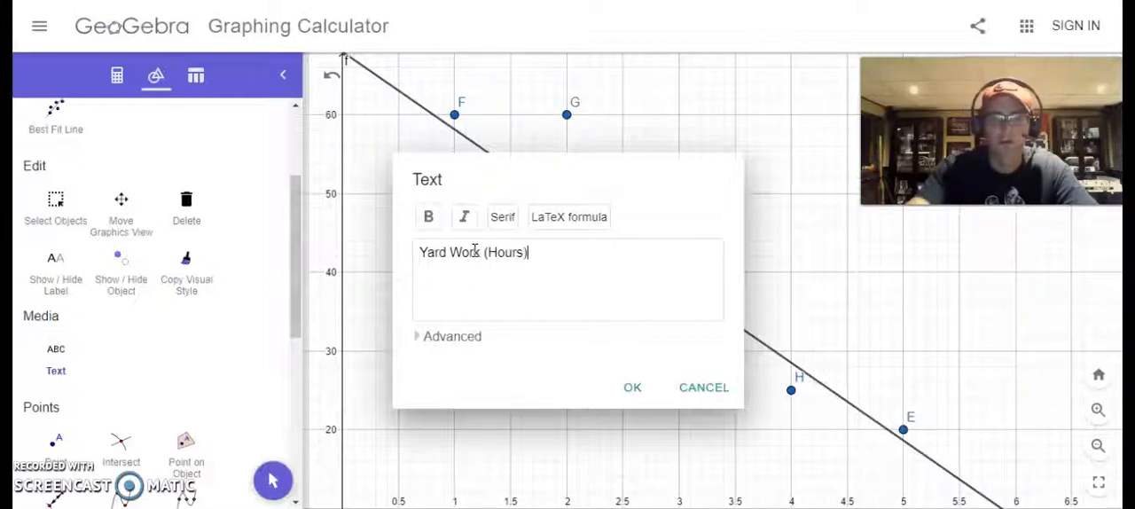
{"action": "left_click_drag", "start_coordinate": [532, 252], "coordinate": [409, 255]}
{"action": "left_click", "coordinate": [423, 218]}
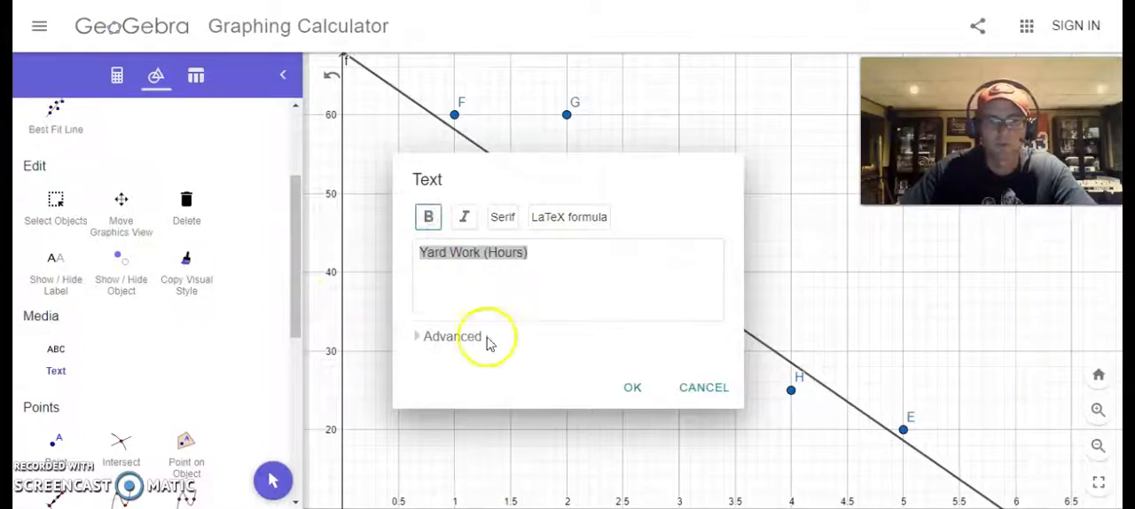
{"action": "left_click", "coordinate": [630, 391]}
{"action": "left_click_drag", "start_coordinate": [638, 461], "coordinate": [660, 461]}
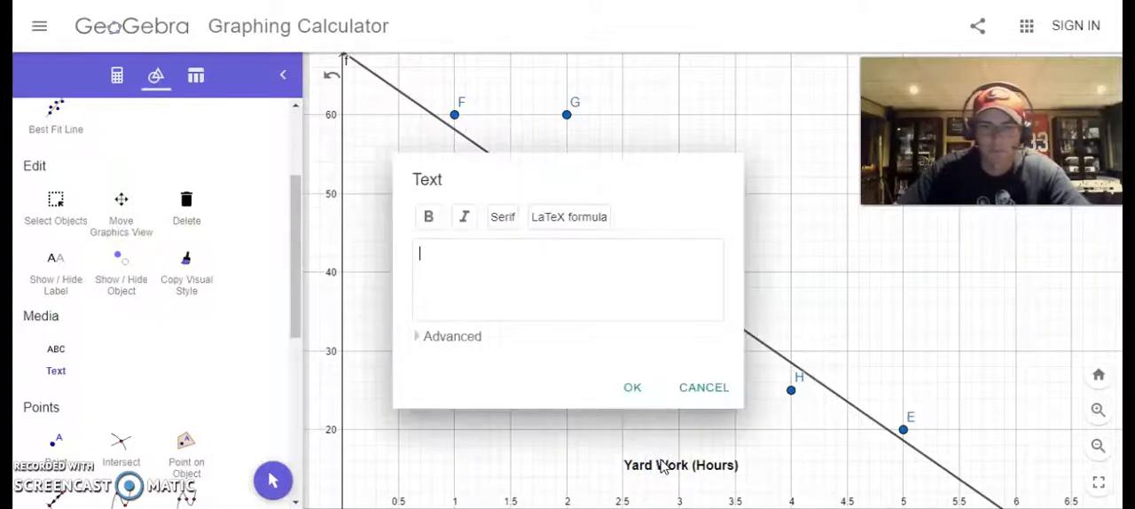
{"action": "left_click", "coordinate": [700, 389]}
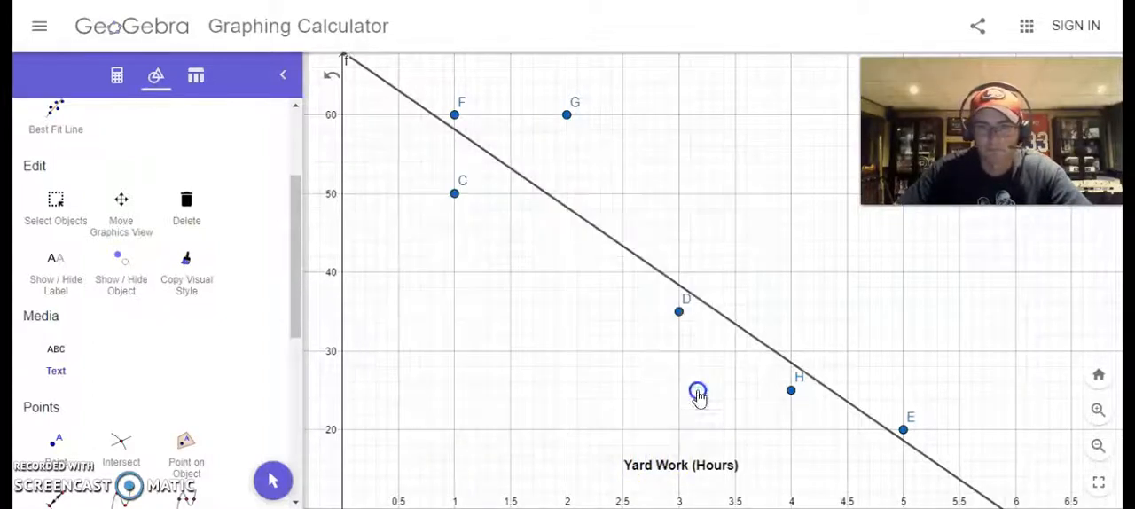
Step: Set the text size of the "Yard Work (Hours)" label to Medium and view its color options
{"action": "right_click", "coordinate": [675, 466]}
{"action": "left_click", "coordinate": [720, 489]}
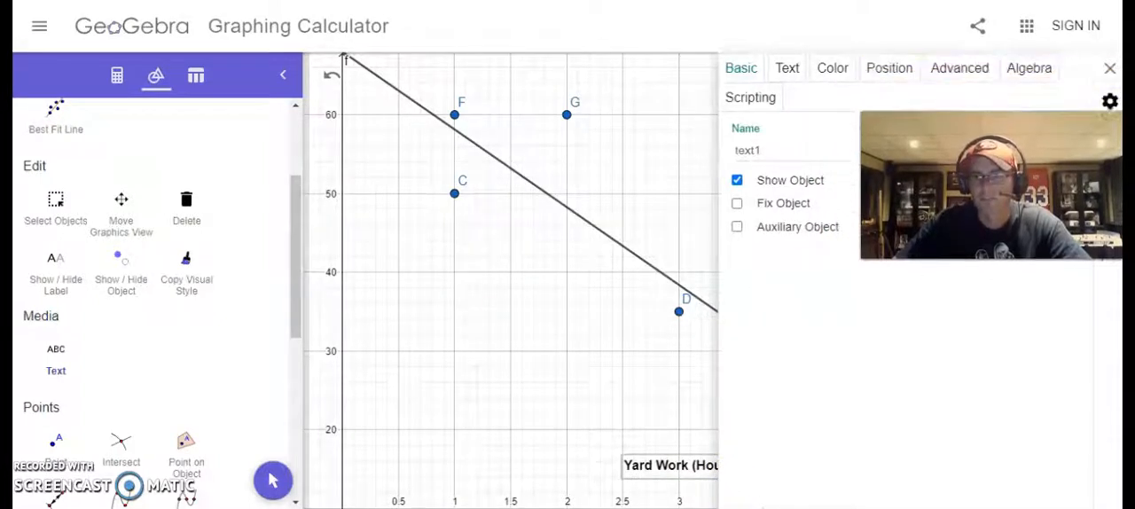
{"action": "left_click", "coordinate": [794, 80]}
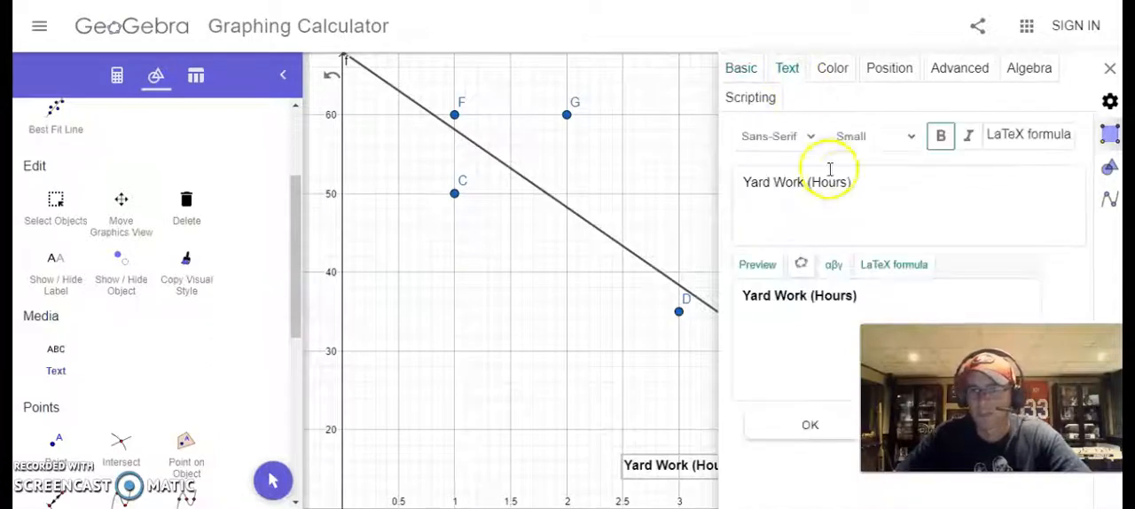
{"action": "left_click", "coordinate": [907, 140]}
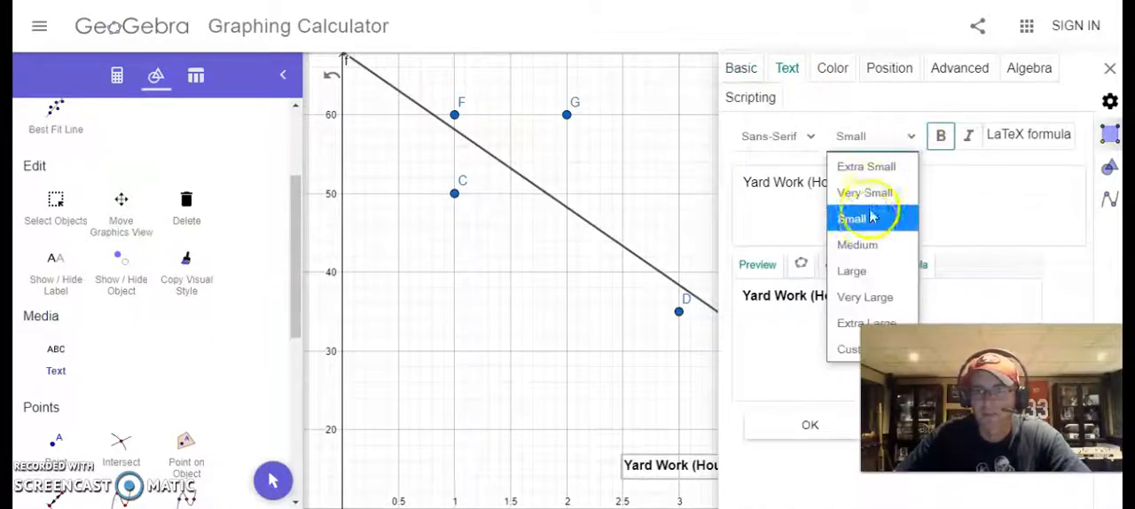
{"action": "left_click", "coordinate": [865, 243]}
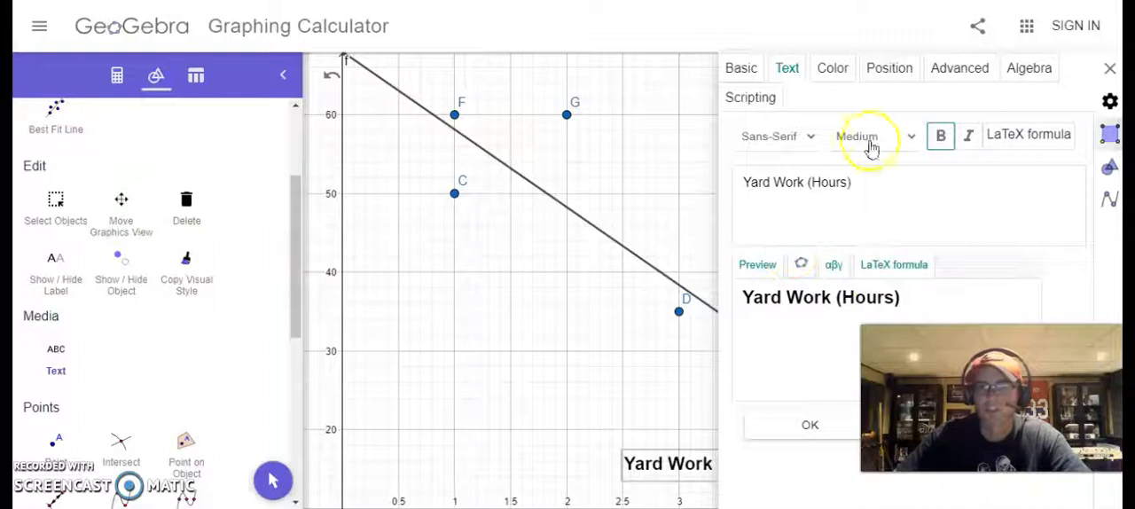
{"action": "left_click", "coordinate": [848, 68]}
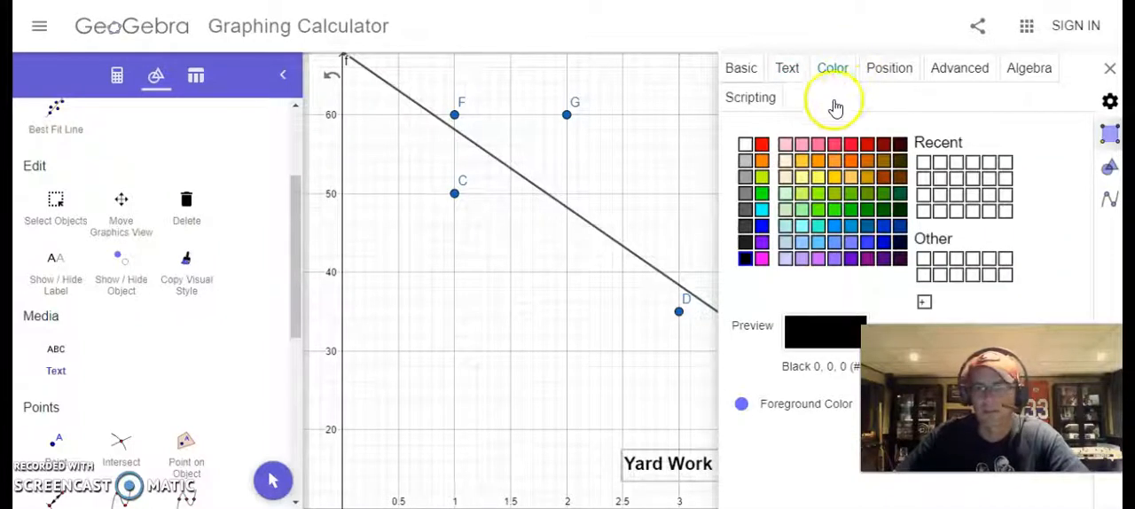
{"action": "left_click", "coordinate": [1108, 71]}
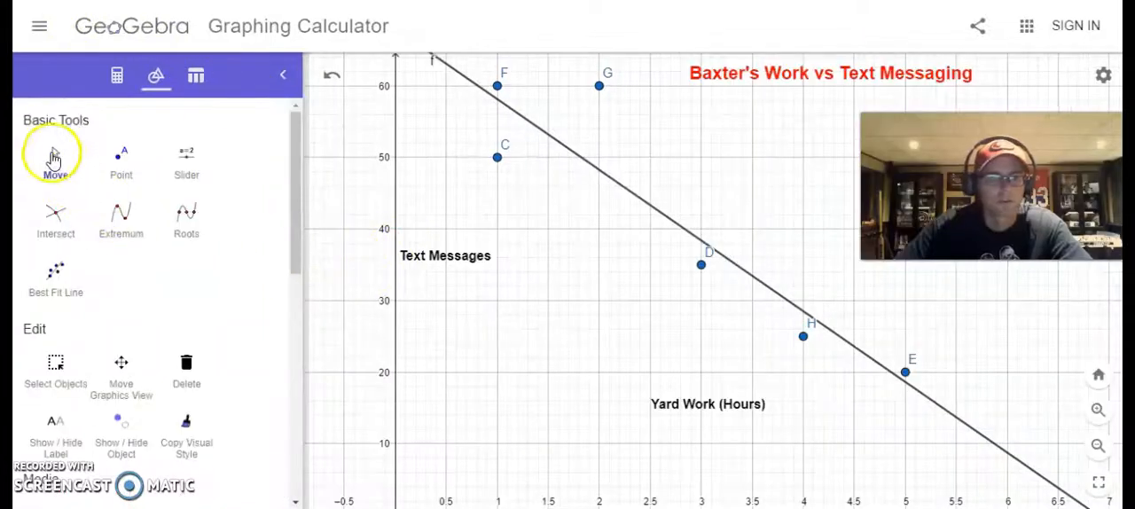
Step: Move the "Yard Work (Hours)" label to just above the x-axis near x = 4, and the title above it to about y = 72
{"action": "left_click", "coordinate": [49, 161]}
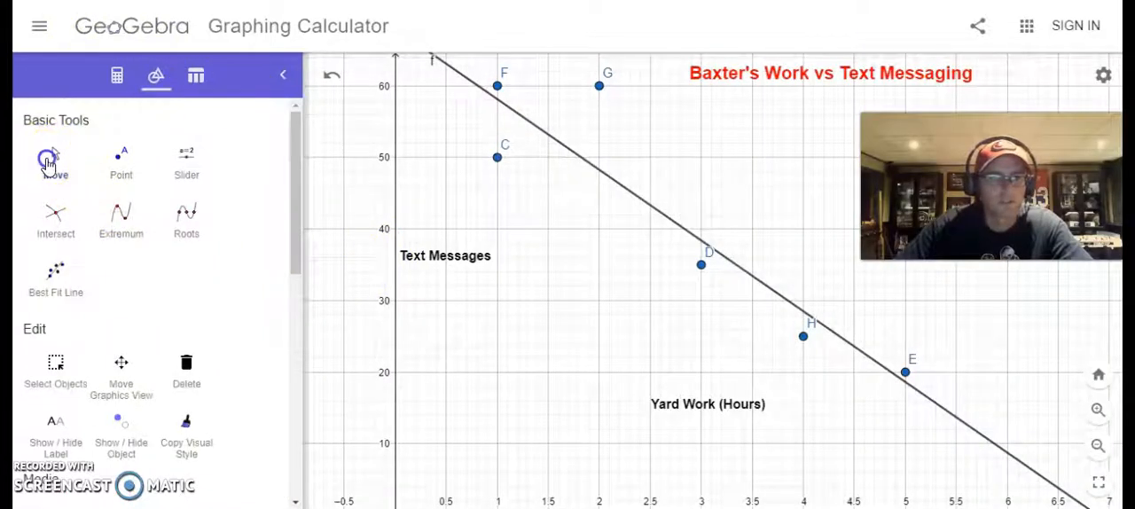
{"action": "left_click", "coordinate": [719, 405]}
{"action": "left_click", "coordinate": [683, 404]}
{"action": "left_click_drag", "start_coordinate": [683, 404], "coordinate": [759, 476]}
{"action": "scroll", "coordinate": [639, 342], "scroll_direction": "down", "scroll_amount": 3}
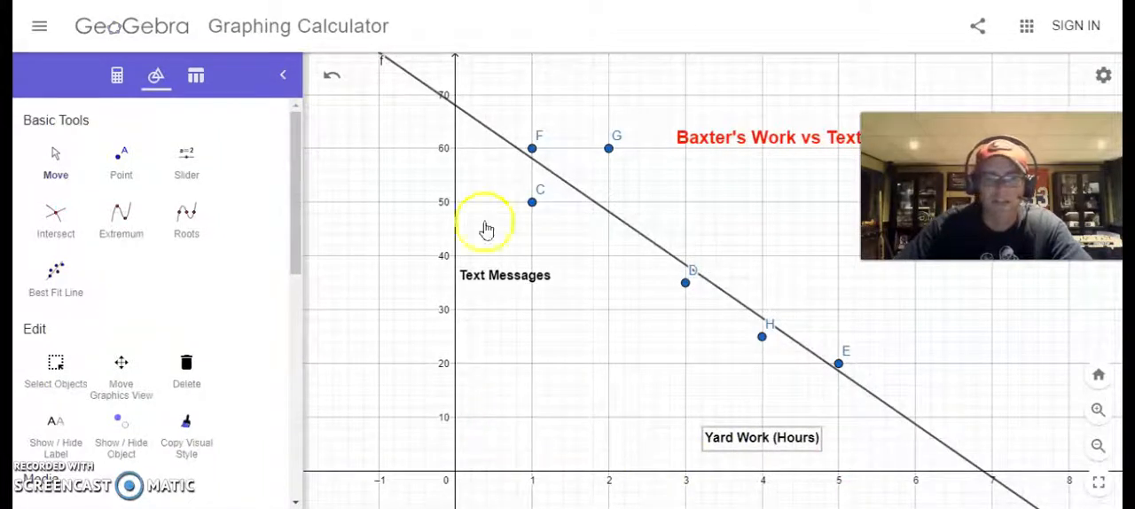
{"action": "left_click", "coordinate": [768, 144]}
{"action": "left_click_drag", "start_coordinate": [749, 137], "coordinate": [698, 80]}
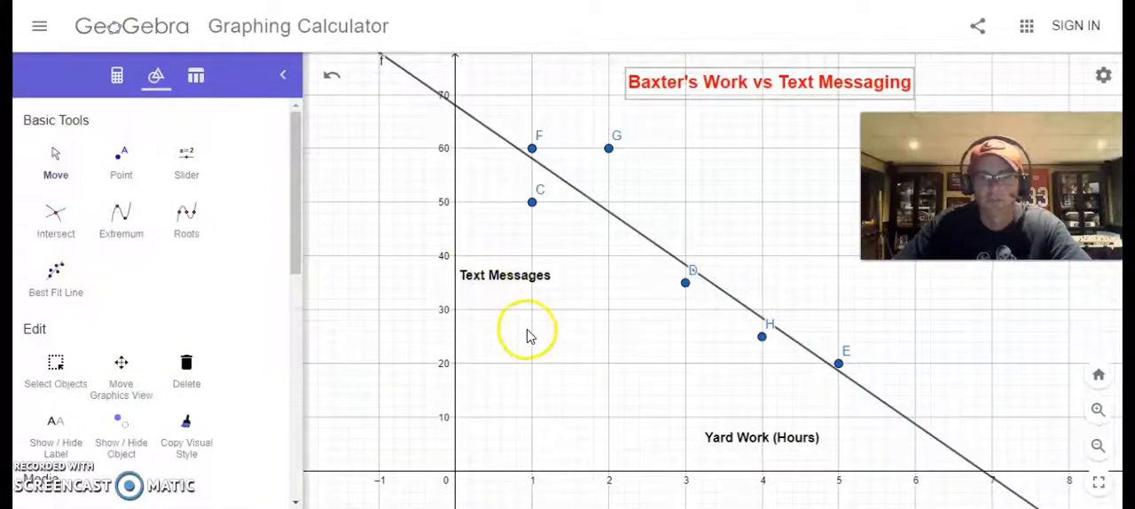
Step: Place the "Yard Work (Hours)" label just below the x-axis and the "Text Messages" label left of the y-axis at about y = 43
{"action": "scroll", "coordinate": [526, 335], "scroll_direction": "down", "scroll_amount": 1}
{"action": "left_click", "coordinate": [714, 432]}
{"action": "left_click_drag", "start_coordinate": [712, 443], "coordinate": [734, 493]}
{"action": "left_click", "coordinate": [501, 288]}
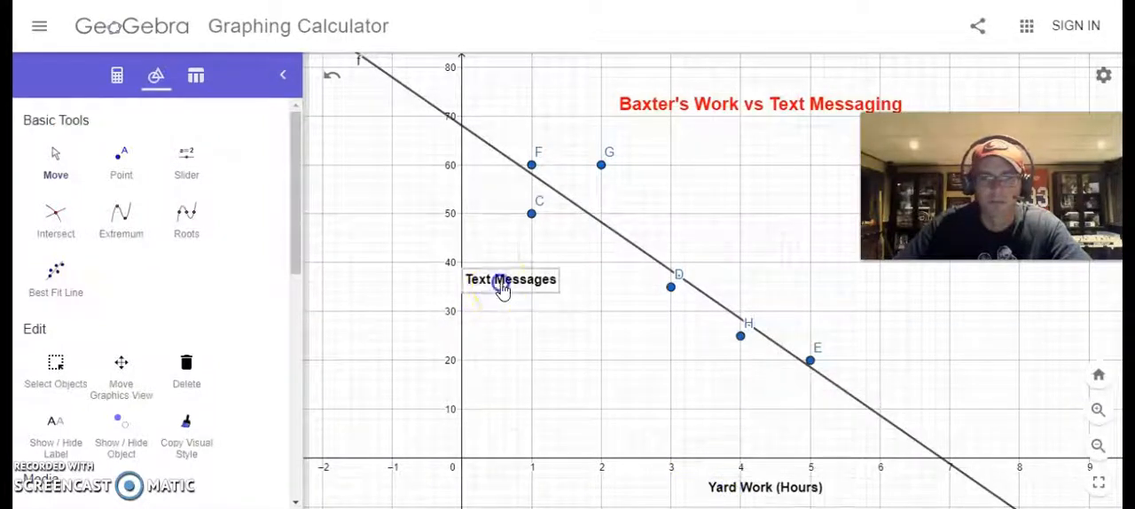
{"action": "left_click_drag", "start_coordinate": [483, 286], "coordinate": [358, 251]}
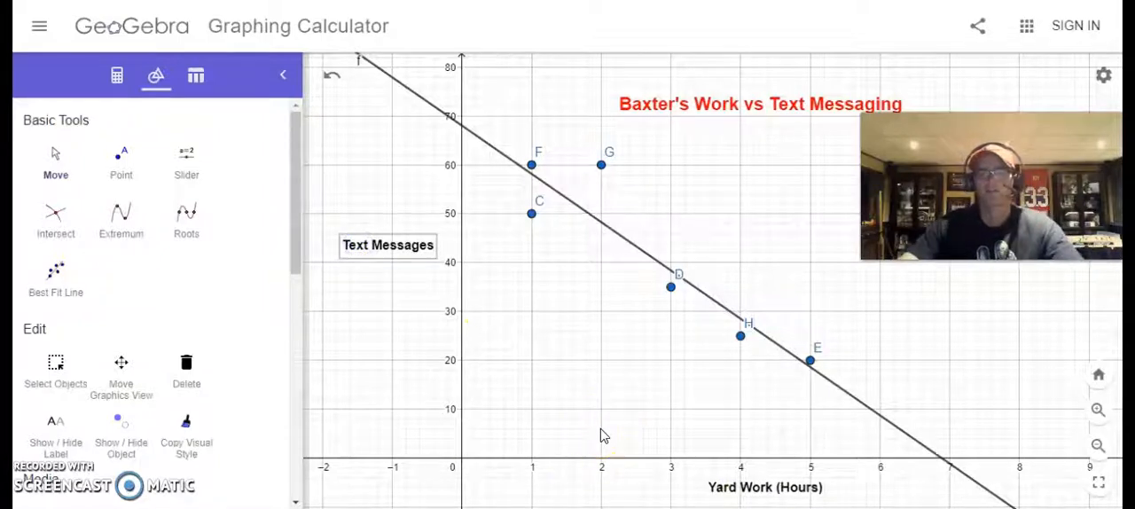
{"action": "left_click", "coordinate": [606, 229]}
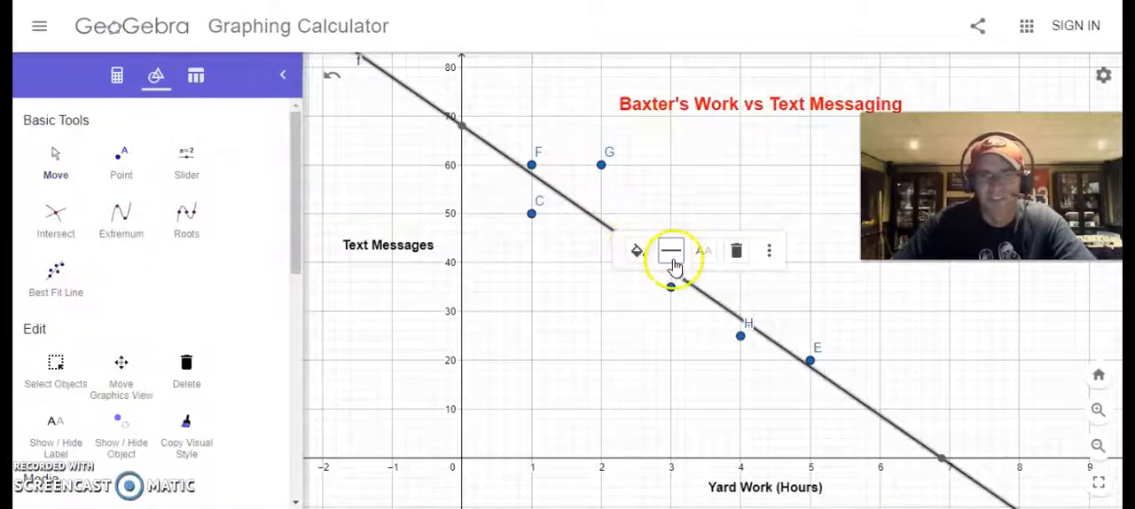
{"action": "left_click", "coordinate": [740, 256]}
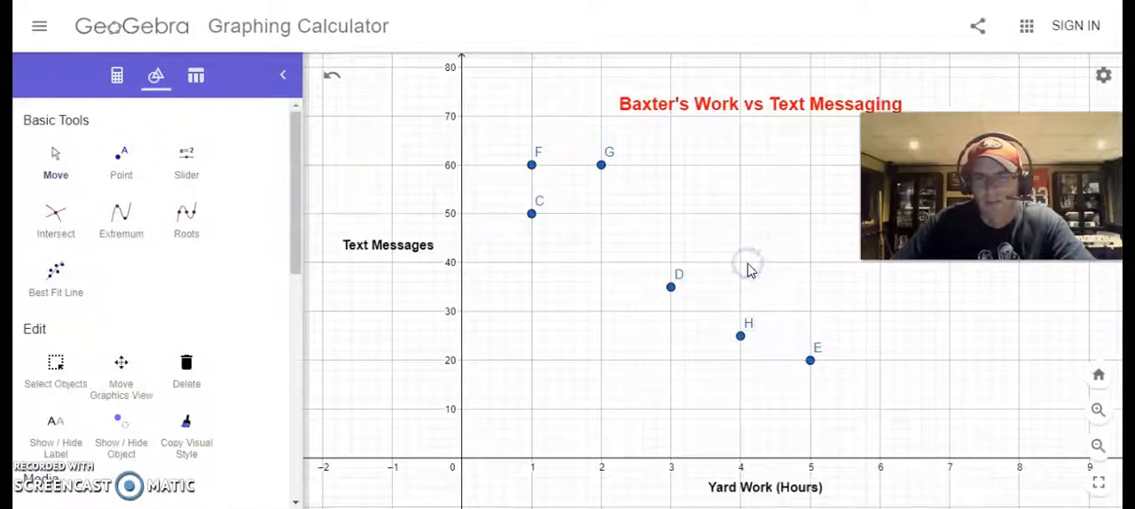
{"action": "left_click", "coordinate": [333, 76]}
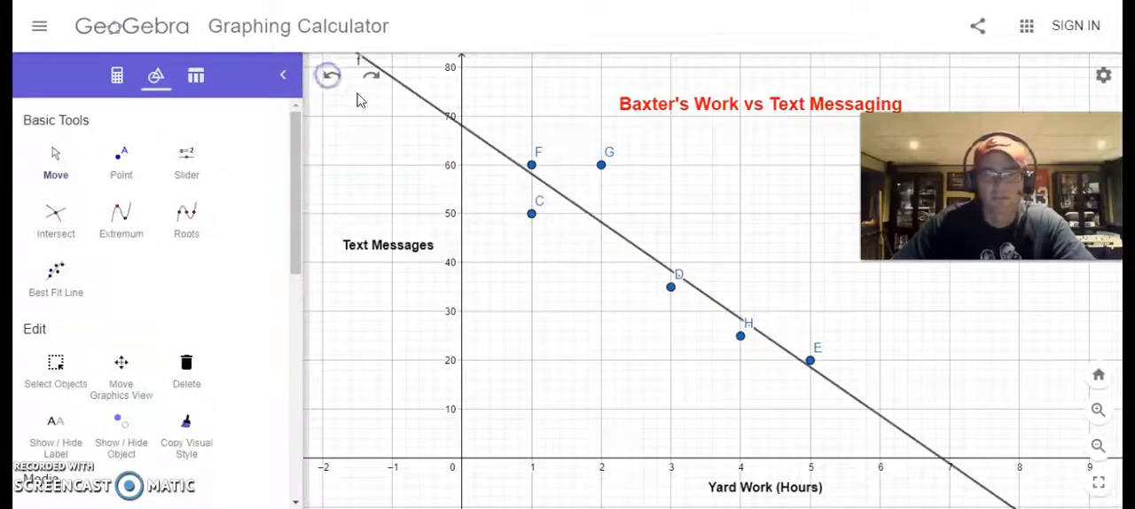
Step: Color the best fit line red and set its line thickness to 7
{"action": "left_click", "coordinate": [635, 249]}
{"action": "left_click", "coordinate": [663, 270]}
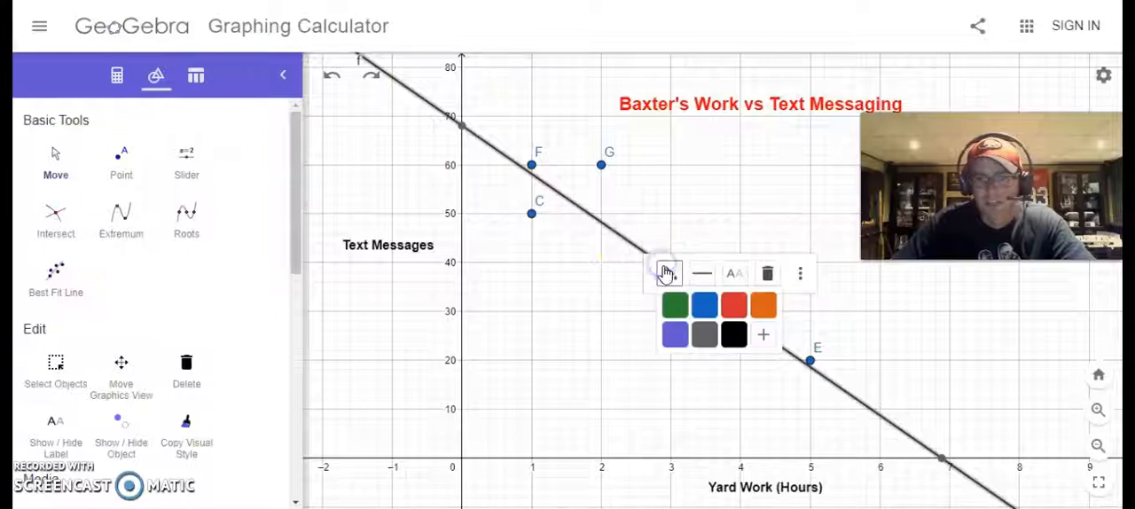
{"action": "left_click", "coordinate": [735, 311]}
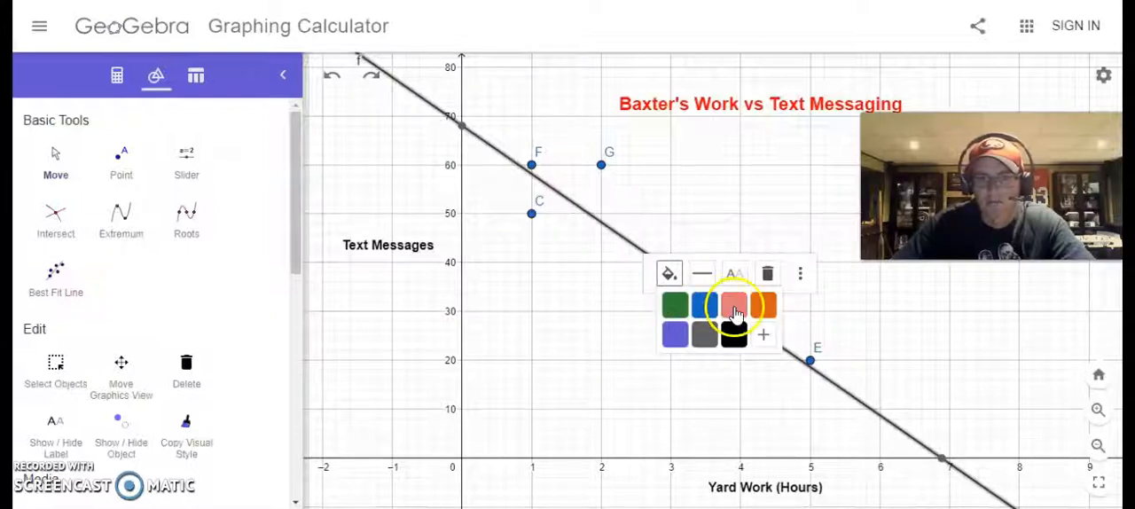
{"action": "left_click", "coordinate": [702, 277]}
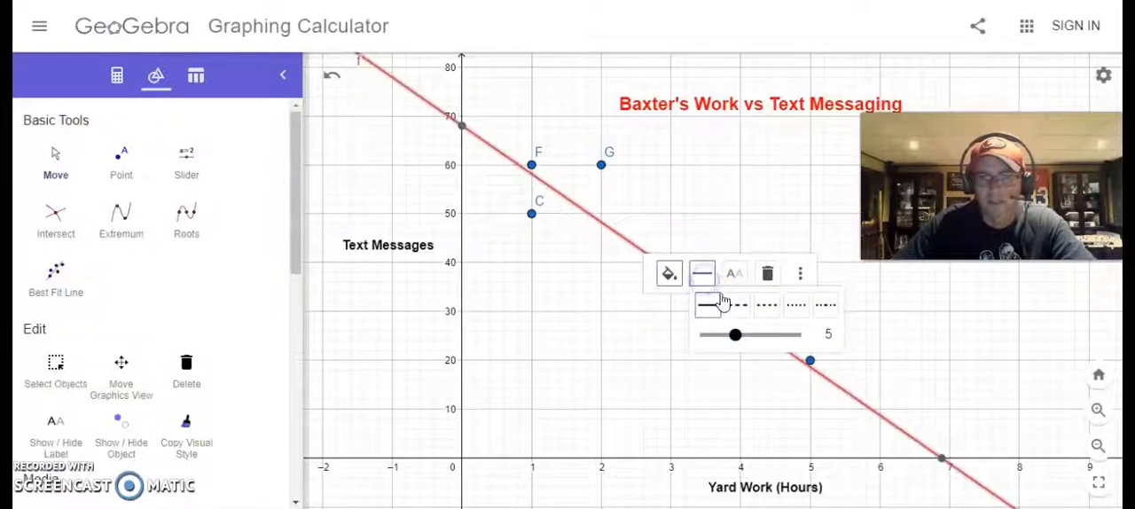
{"action": "left_click", "coordinate": [734, 273]}
{"action": "left_click", "coordinate": [701, 274]}
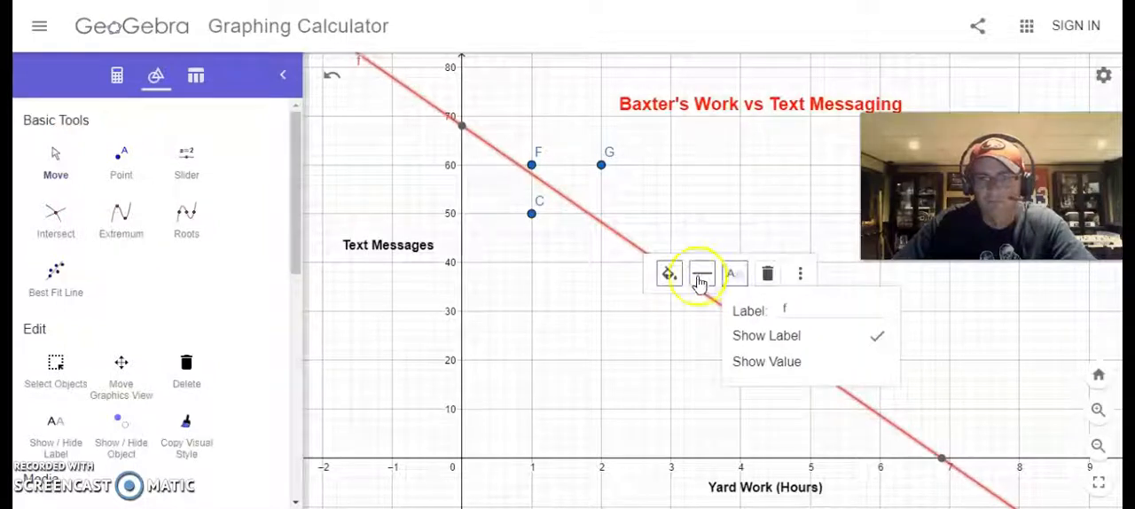
{"action": "left_click_drag", "start_coordinate": [735, 340], "coordinate": [750, 344]}
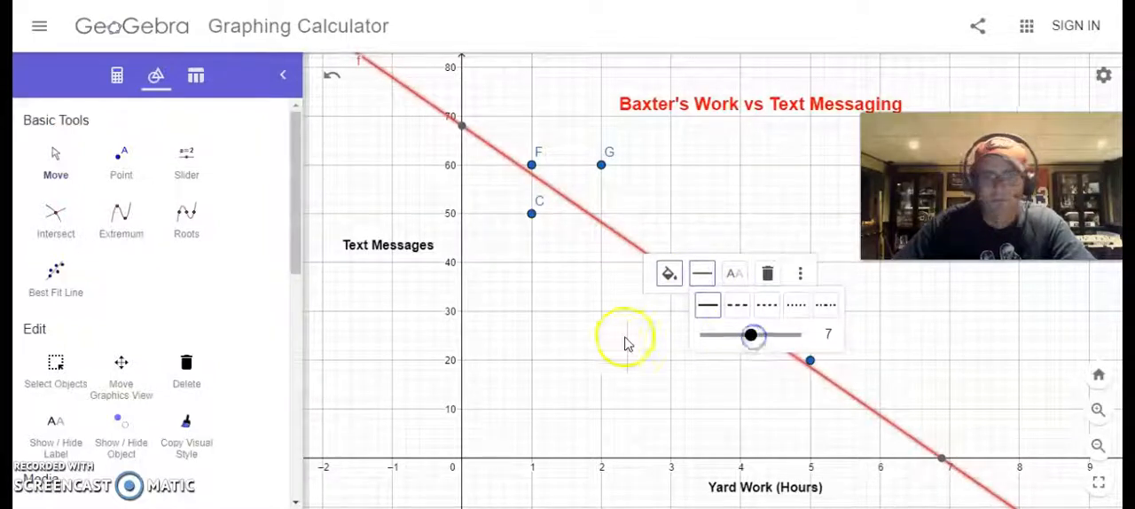
{"action": "left_click", "coordinate": [631, 371]}
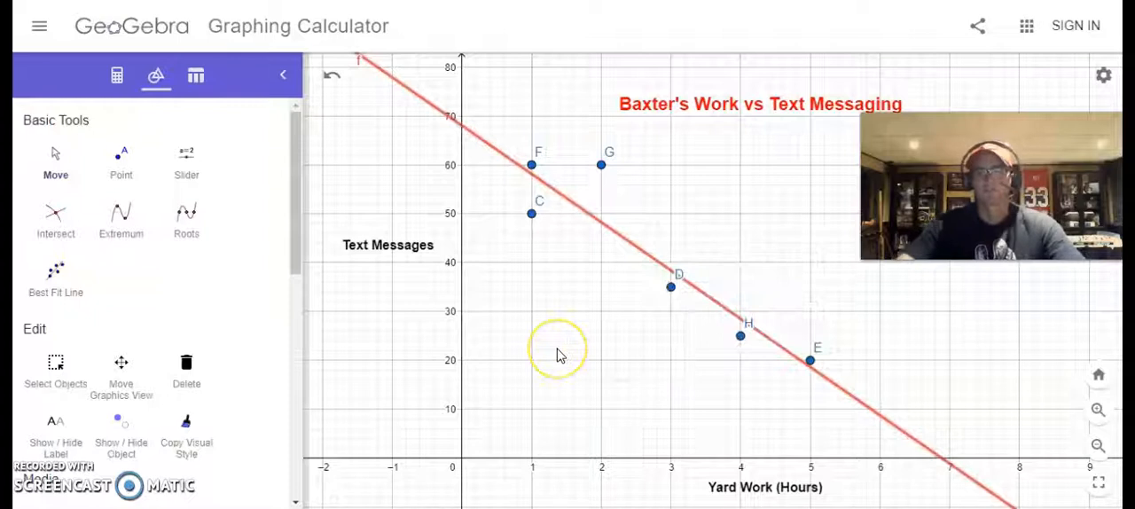